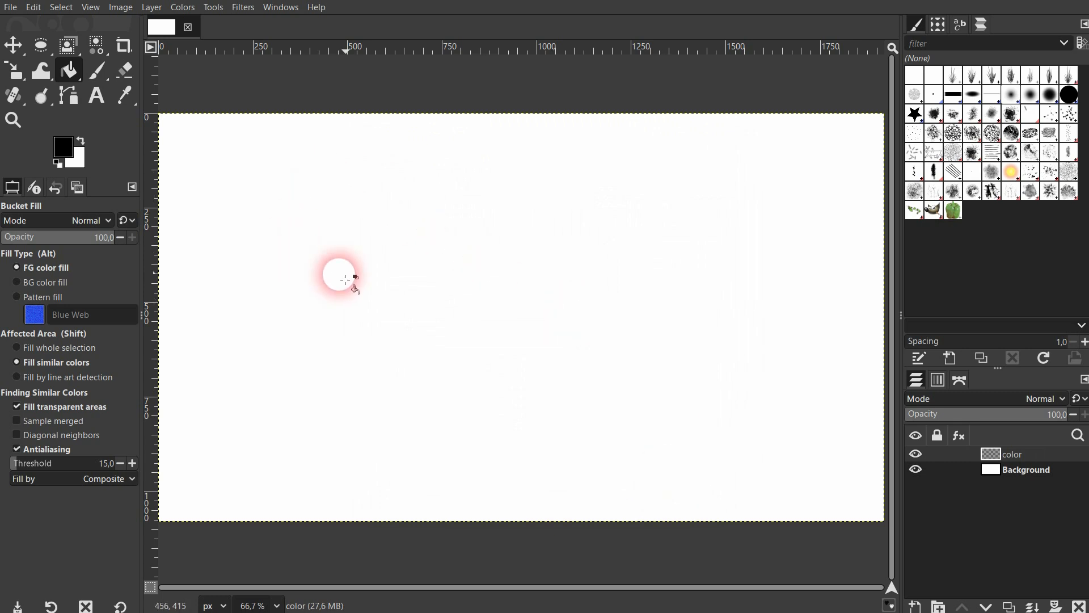
Step: Make a rectangular selection about 235 by 150 px in the canvas's upper left part, fill it with black and deselect
{"action": "left_click_drag", "start_coordinate": [41, 46], "coordinate": [74, 55]}
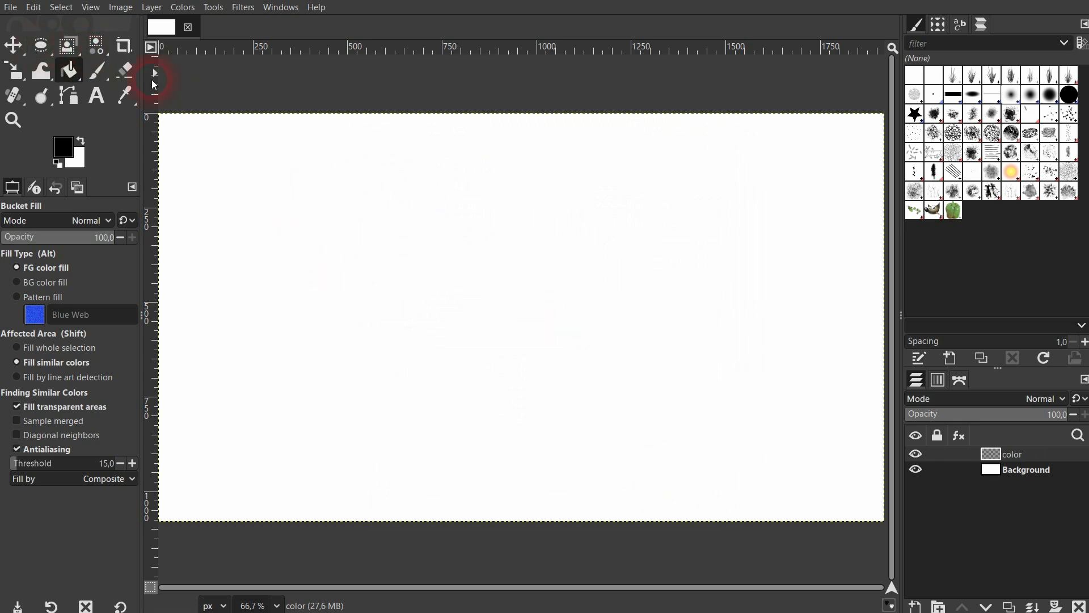
{"action": "left_click_drag", "start_coordinate": [346, 226], "coordinate": [435, 282]}
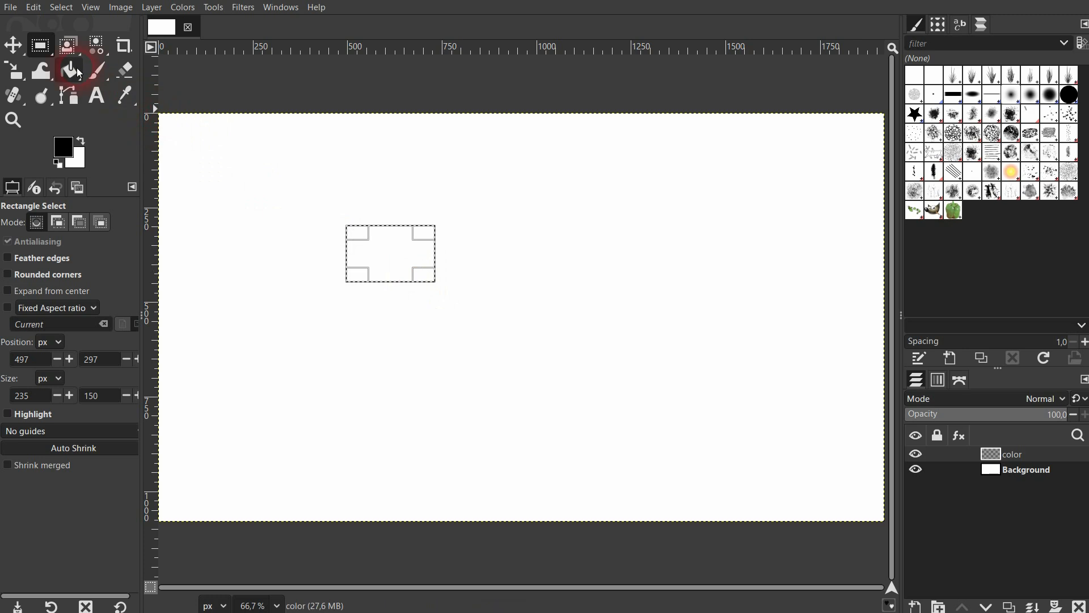
{"action": "key", "text": "shift+b"}
{"action": "left_click", "coordinate": [401, 267]}
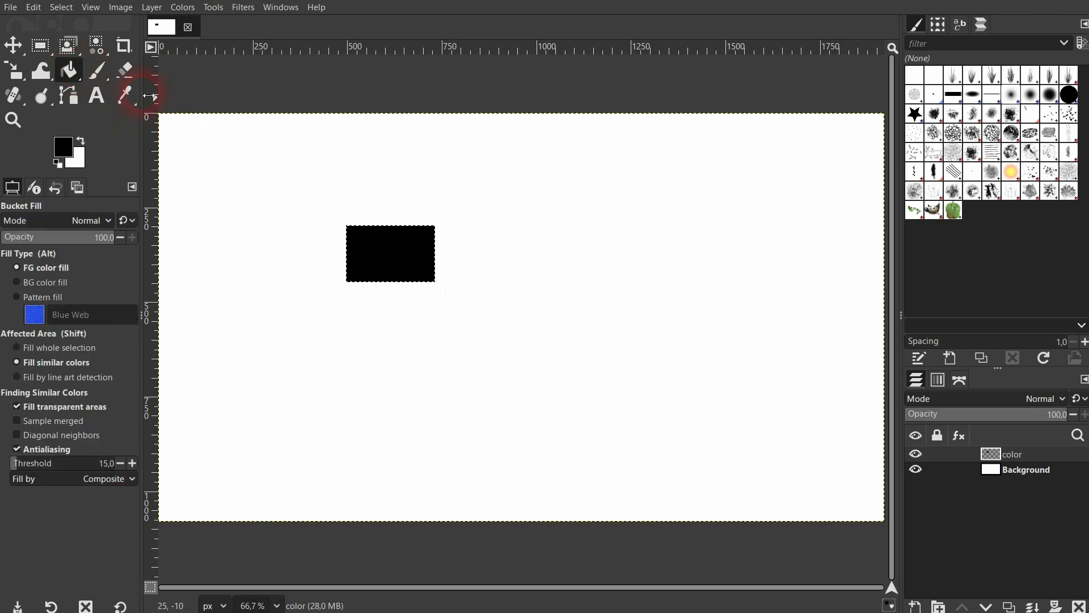
{"action": "left_click", "coordinate": [63, 7]}
{"action": "left_click", "coordinate": [87, 43]}
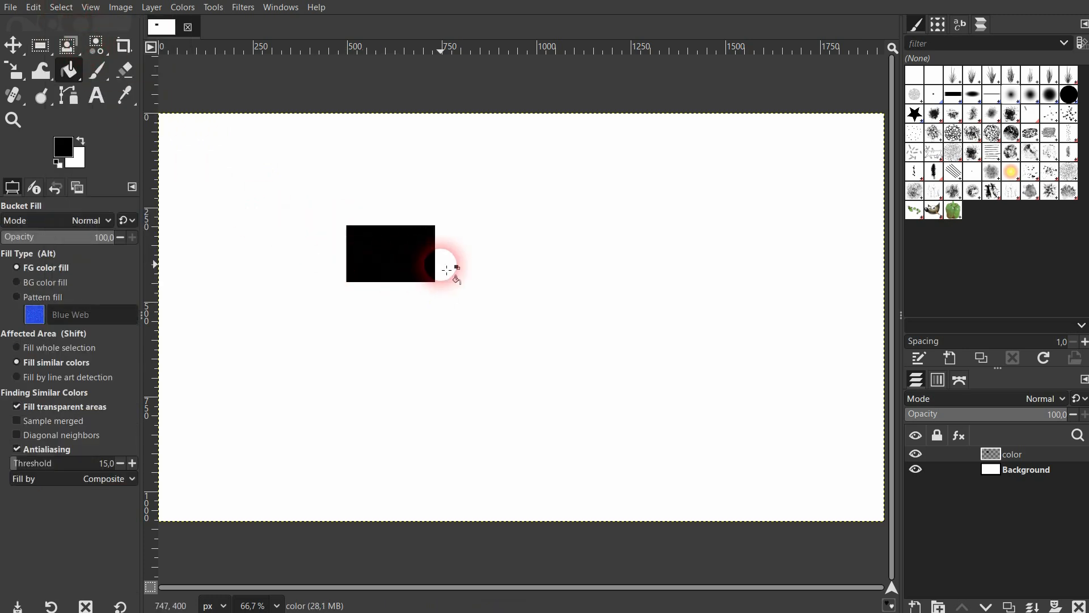
Step: Rename the color layer as rect and add a transparent layer named ell above it
{"action": "double_click", "coordinate": [1015, 455]}
{"action": "type", "text": "rect"}
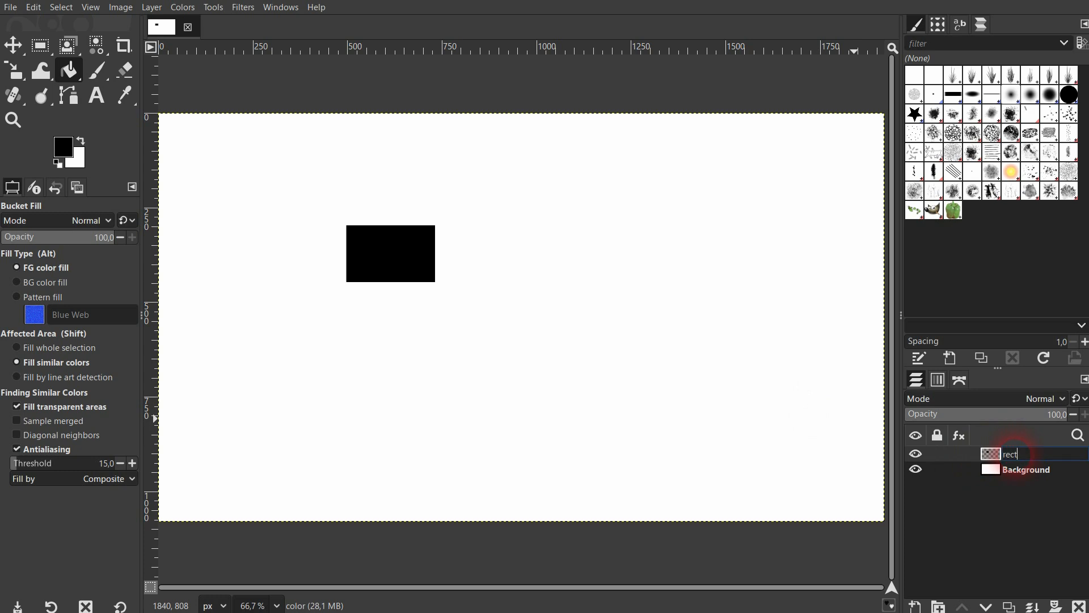
{"action": "key", "text": "Return"}
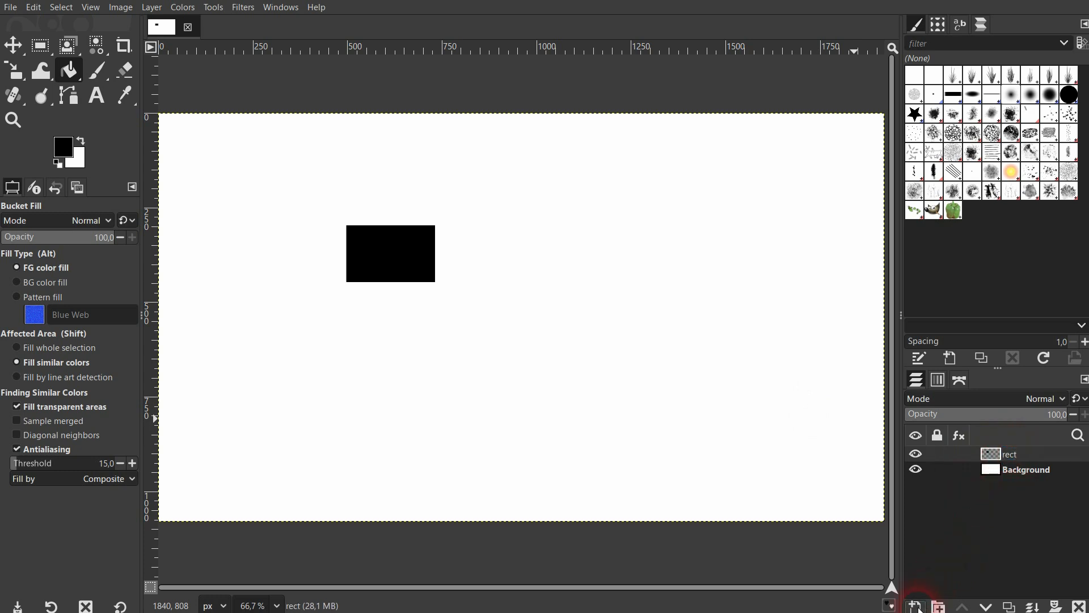
{"action": "left_click", "coordinate": [916, 605]}
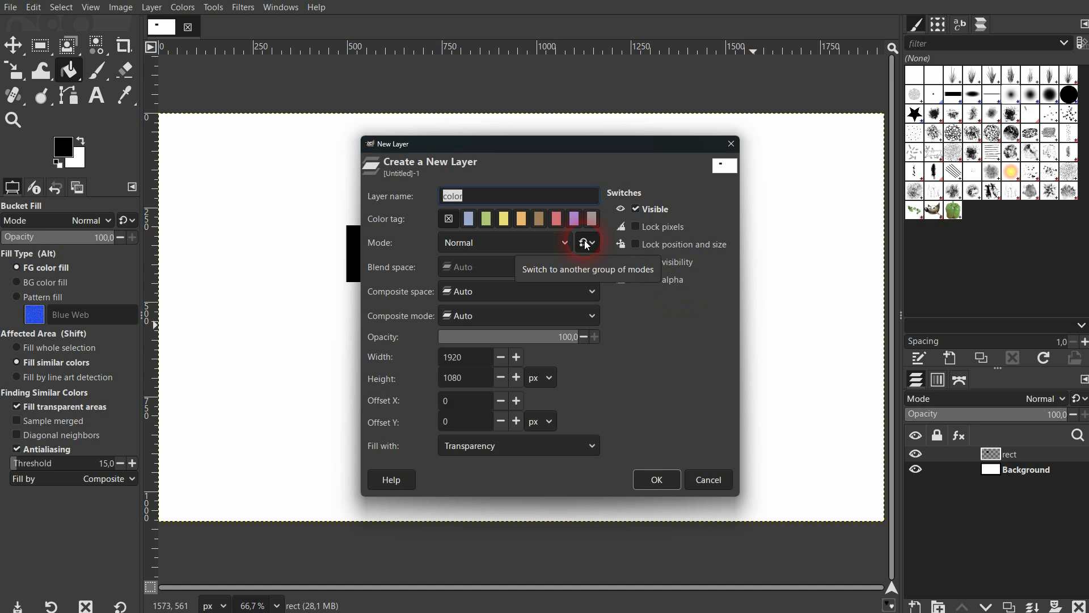
{"action": "type", "text": "ell"}
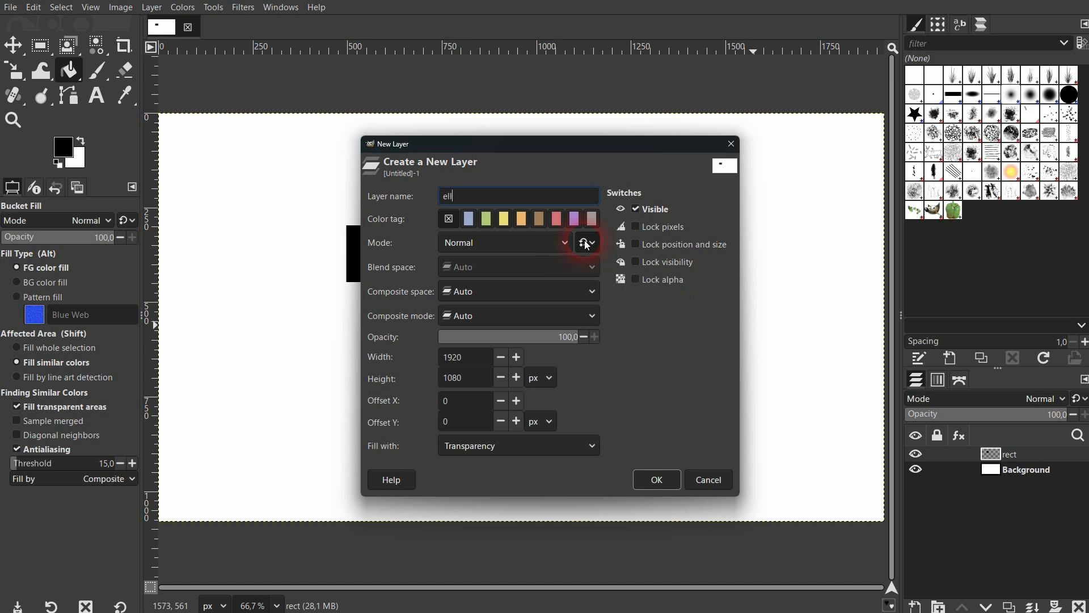
{"action": "key", "text": "Return"}
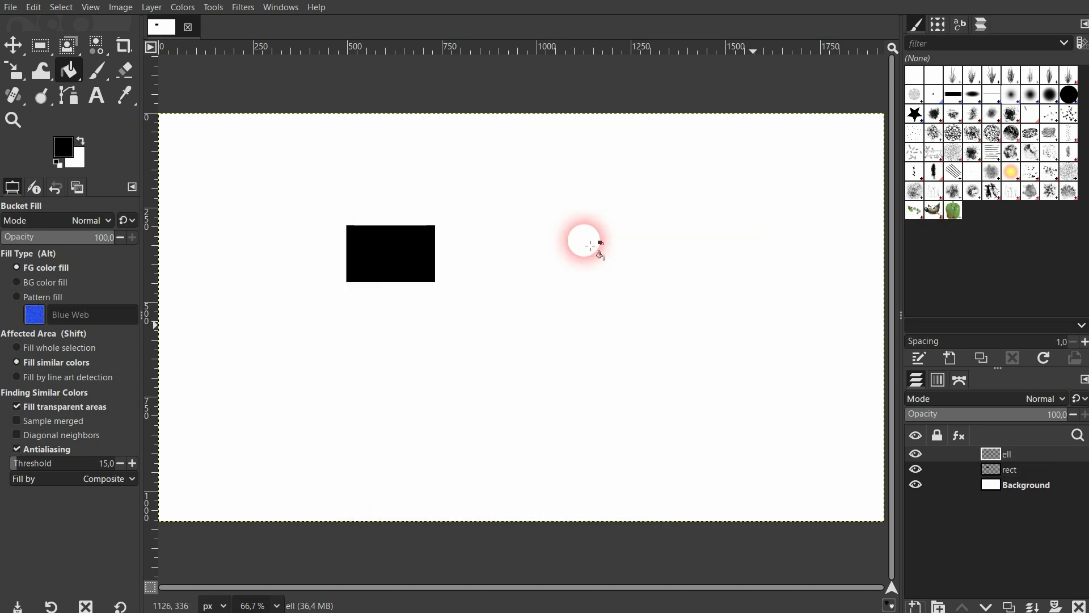
Step: Make an elliptical selection about 284 by 142 px to the lower right of the black rectangle
{"action": "left_click", "coordinate": [47, 44]}
{"action": "left_click", "coordinate": [110, 71]}
{"action": "left_click_drag", "start_coordinate": [540, 311], "coordinate": [647, 365]}
{"action": "left_click", "coordinate": [573, 323]}
Step: Set the foreground color to pure red (ff0000), bucket-fill the elliptical selection on the ell layer and deselect
{"action": "left_click", "coordinate": [69, 71]}
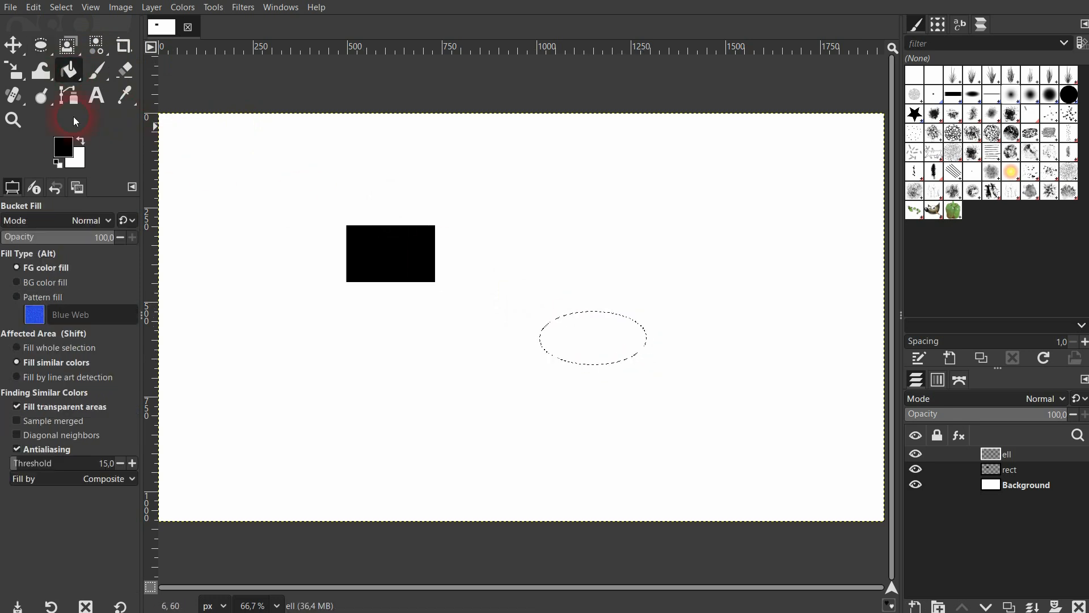
{"action": "left_click", "coordinate": [64, 147]}
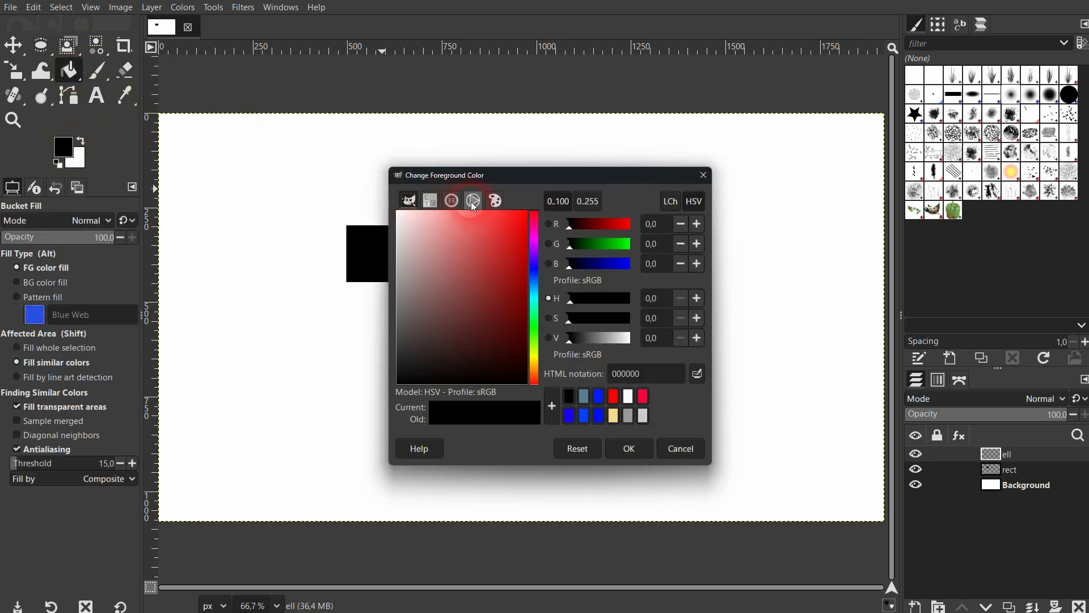
{"action": "left_click", "coordinate": [474, 201]}
{"action": "left_click_drag", "start_coordinate": [467, 287], "coordinate": [525, 296]}
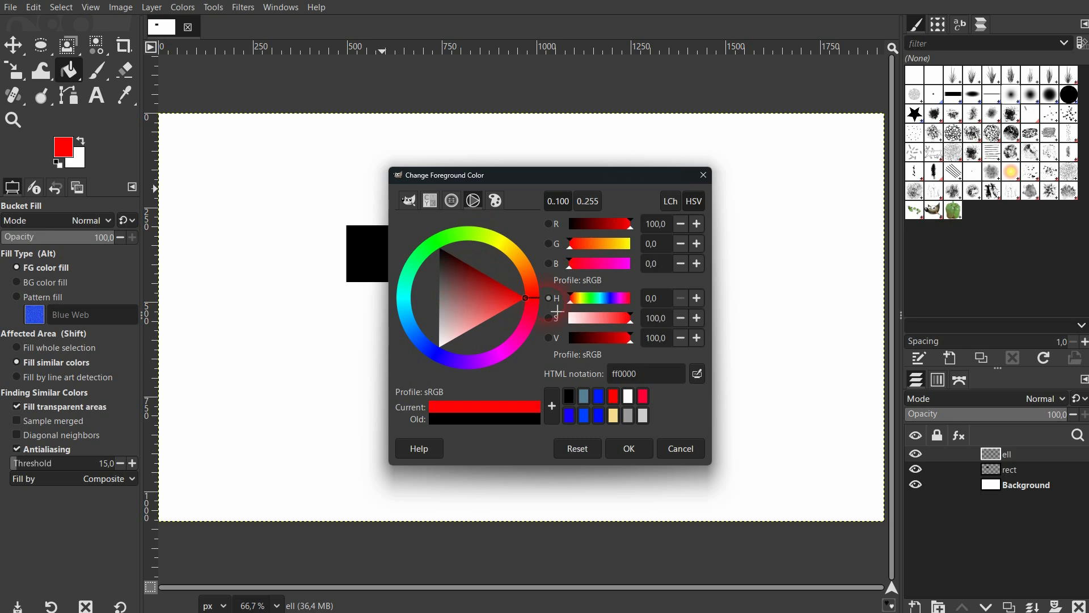
{"action": "left_click", "coordinate": [628, 448]}
{"action": "left_click", "coordinate": [599, 356]}
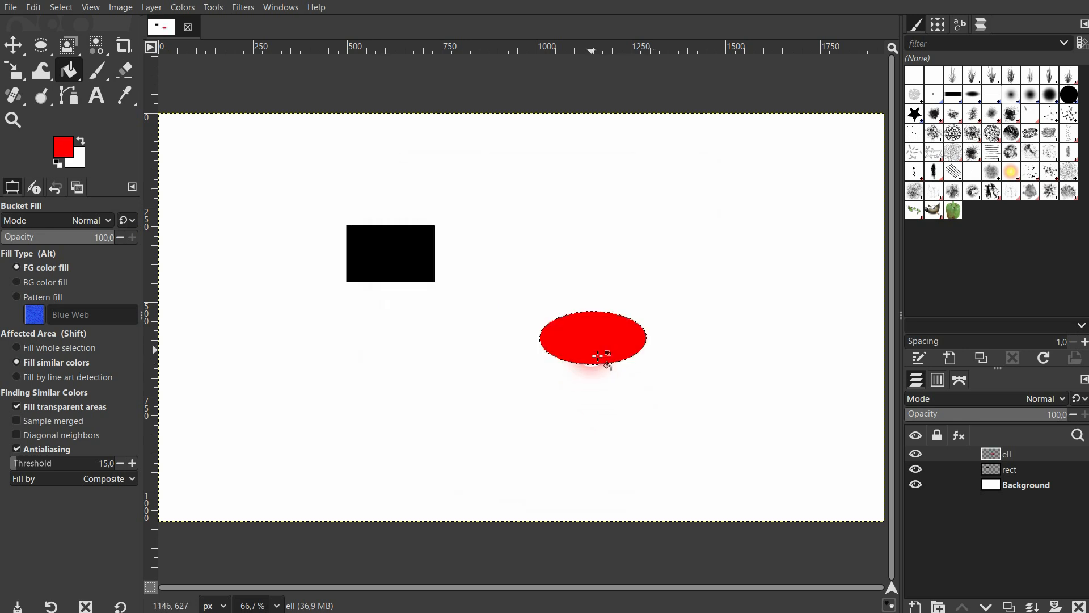
{"action": "left_click", "coordinate": [63, 7]}
{"action": "left_click", "coordinate": [80, 25]}
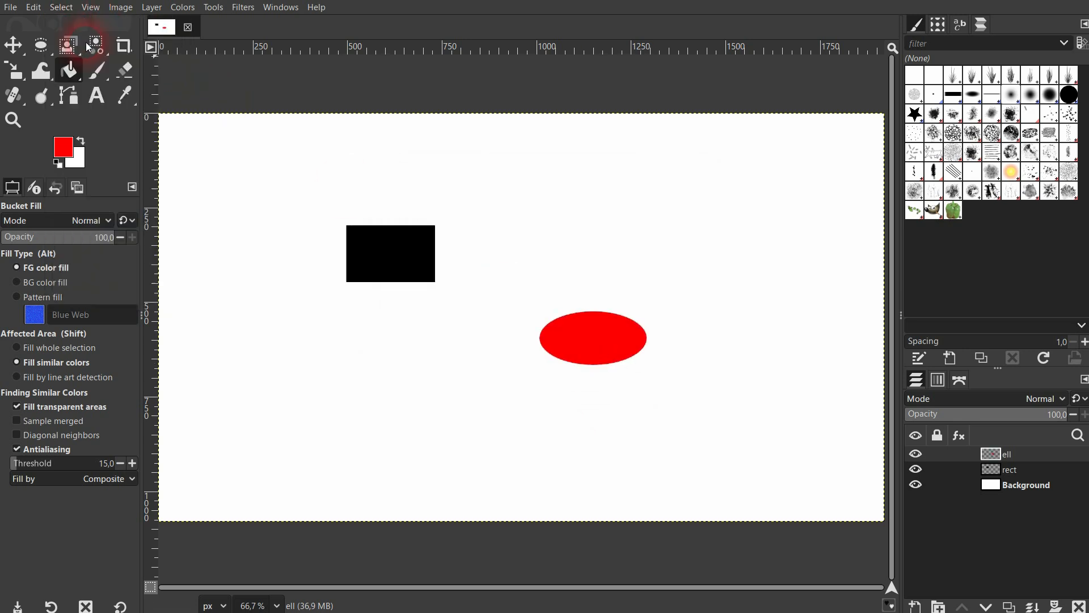
Step: Hide and show the ell and rect layers one after the other to check which shape each contains
{"action": "left_click", "coordinate": [13, 45]}
{"action": "left_click", "coordinate": [916, 454]}
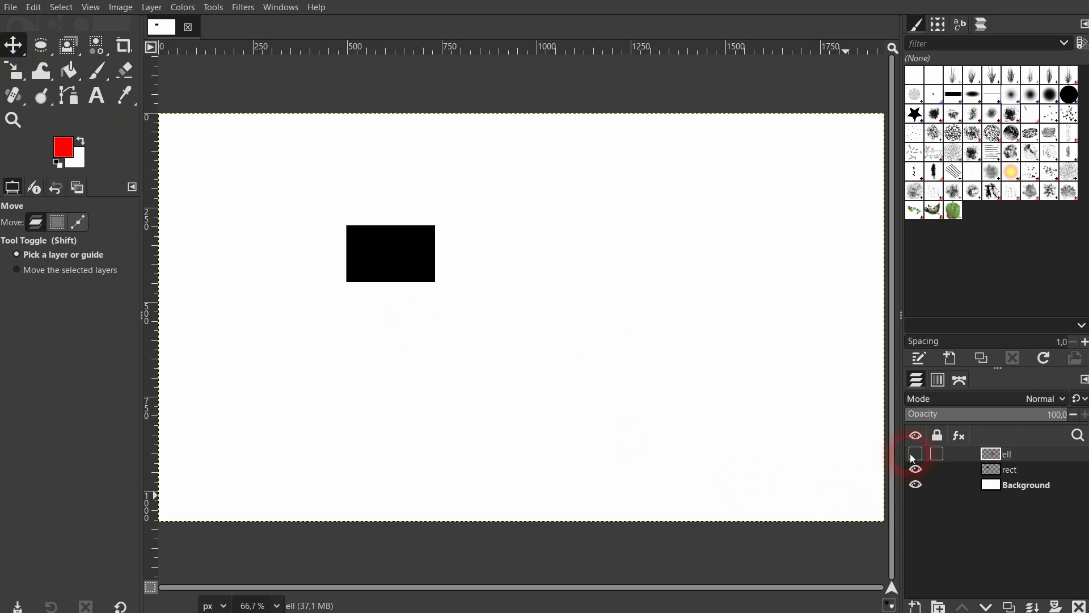
{"action": "left_click", "coordinate": [916, 454]}
{"action": "left_click", "coordinate": [916, 470]}
{"action": "left_click", "coordinate": [916, 469]}
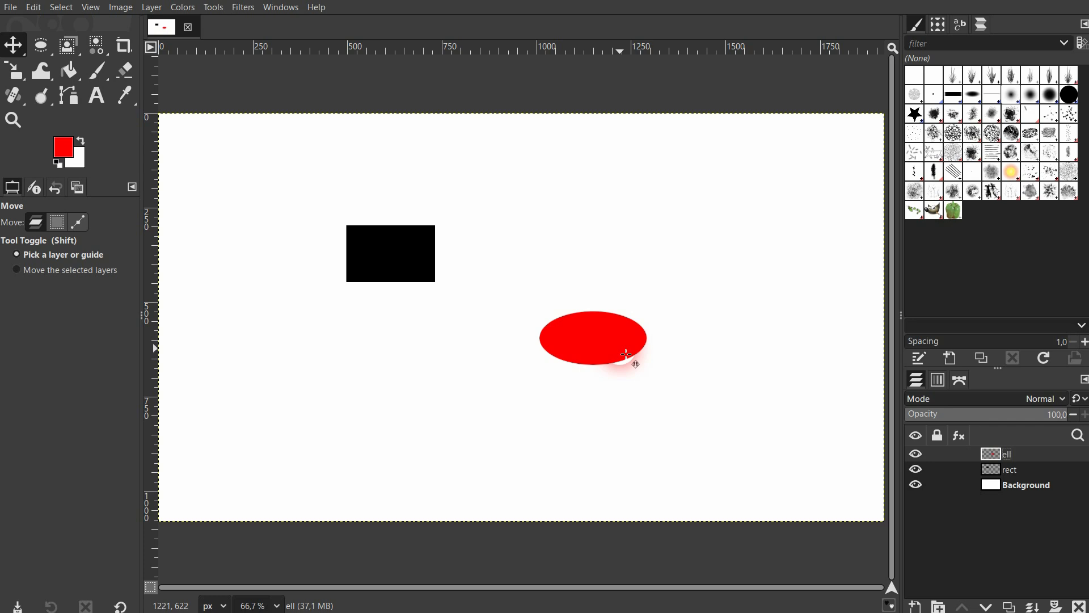
Step: Make a rectangular selection about 286 by 234 px below and slightly left of the black rectangle
{"action": "mouse_move", "coordinate": [42, 50]}
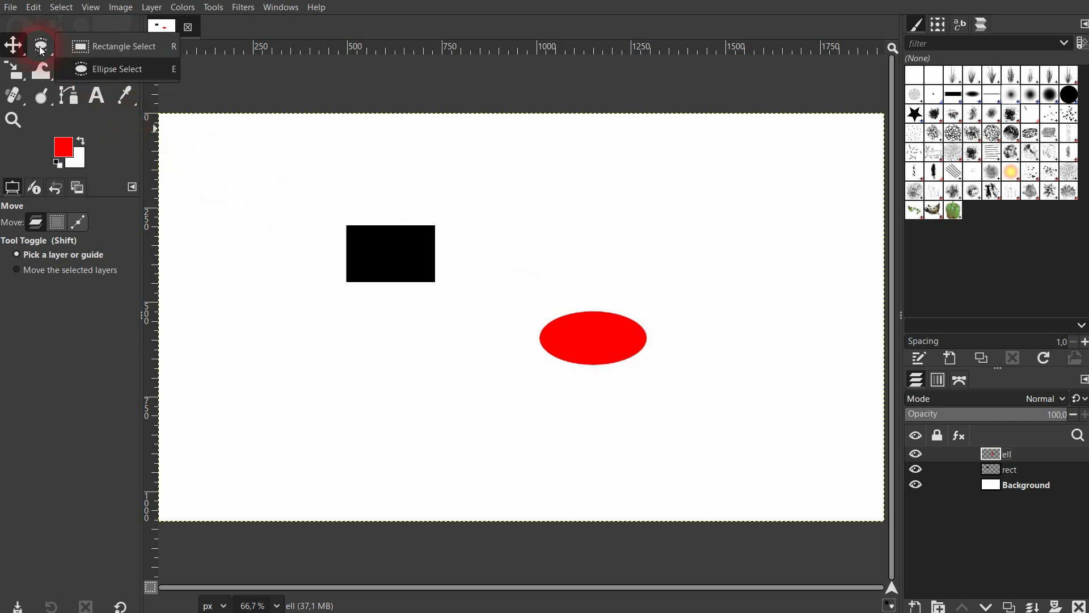
{"action": "left_click", "coordinate": [90, 45]}
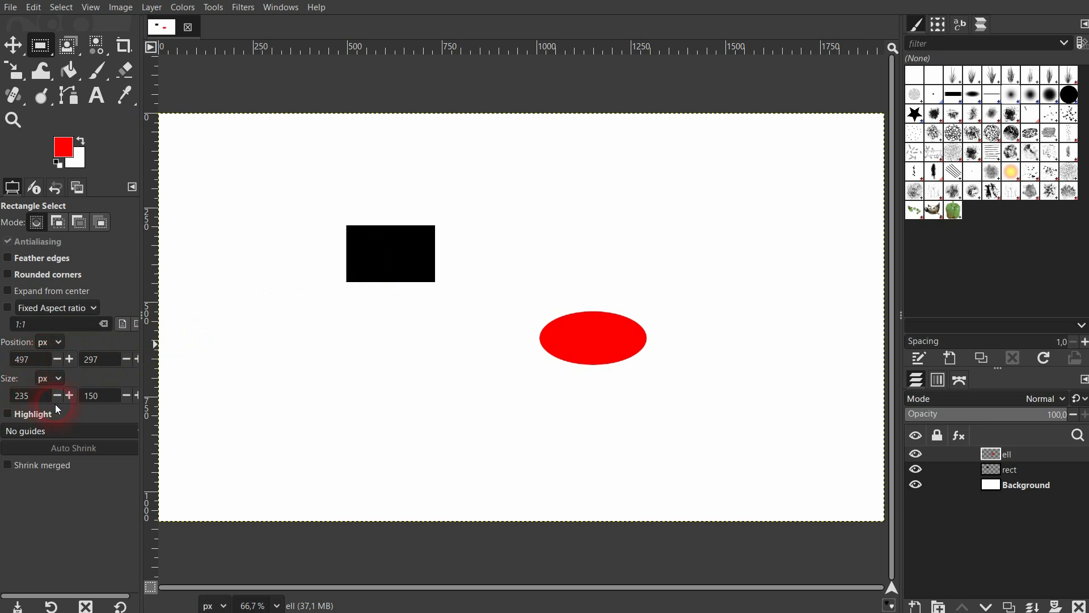
{"action": "left_click_drag", "start_coordinate": [277, 330], "coordinate": [385, 419]}
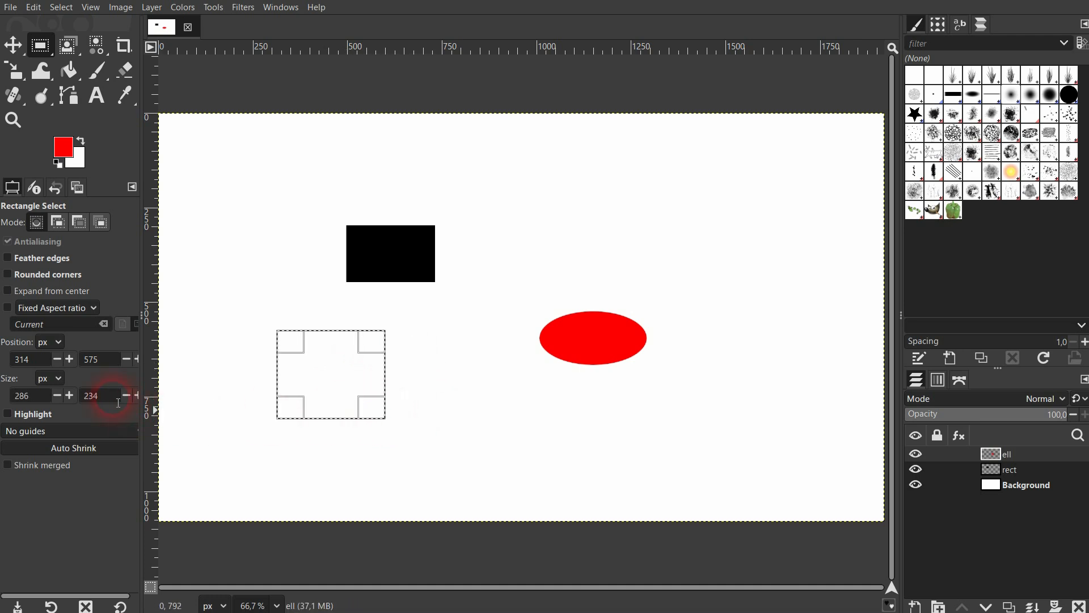
{"action": "left_click", "coordinate": [85, 397]}
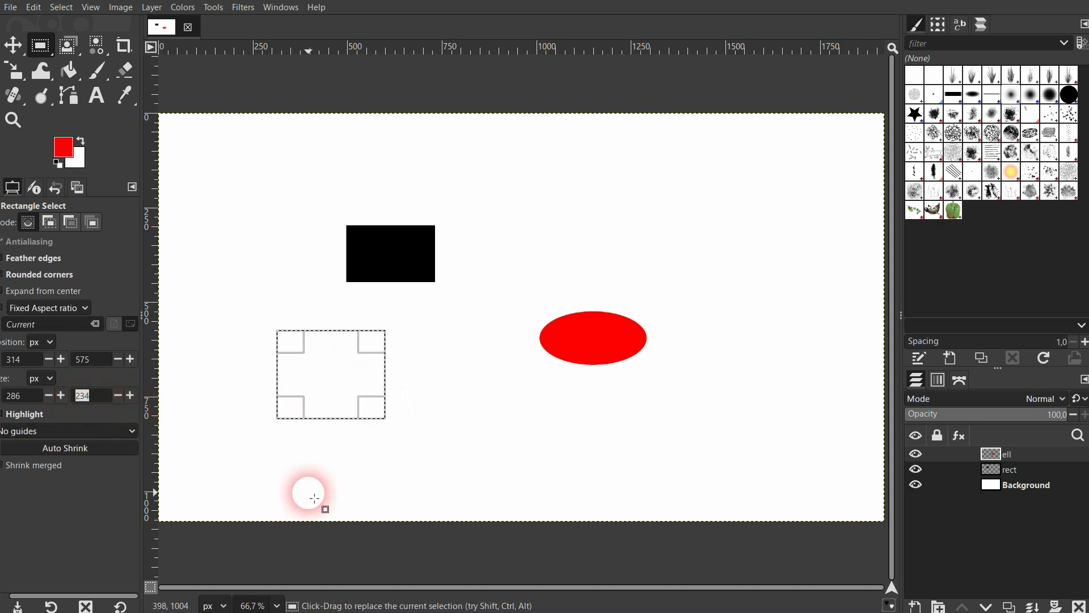
Step: Add a transparent layer named square above the ell layer
{"action": "left_click", "coordinate": [915, 606]}
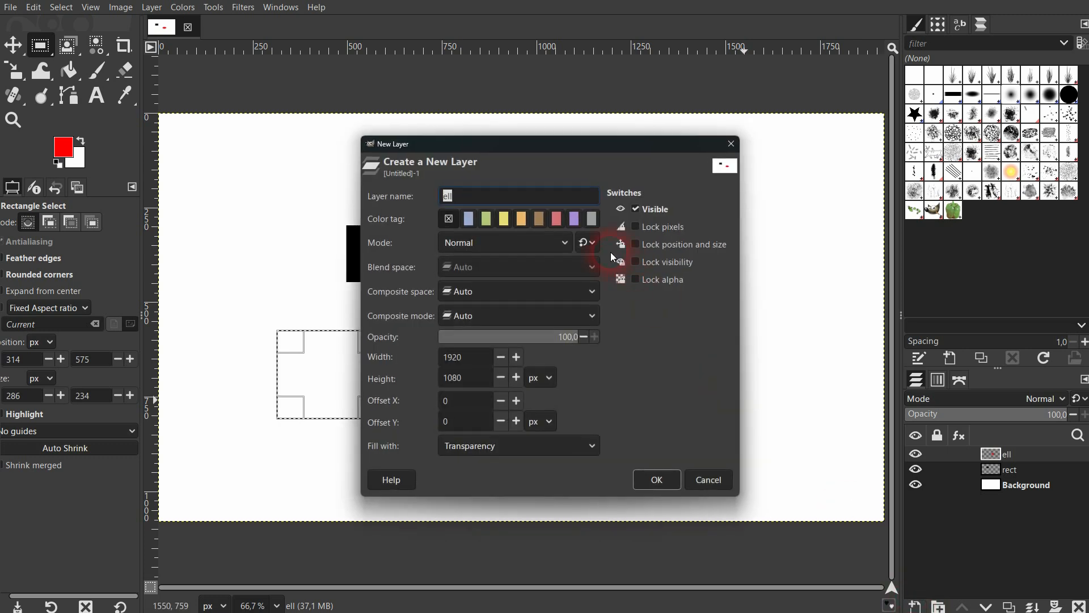
{"action": "type", "text": "sqaure"}
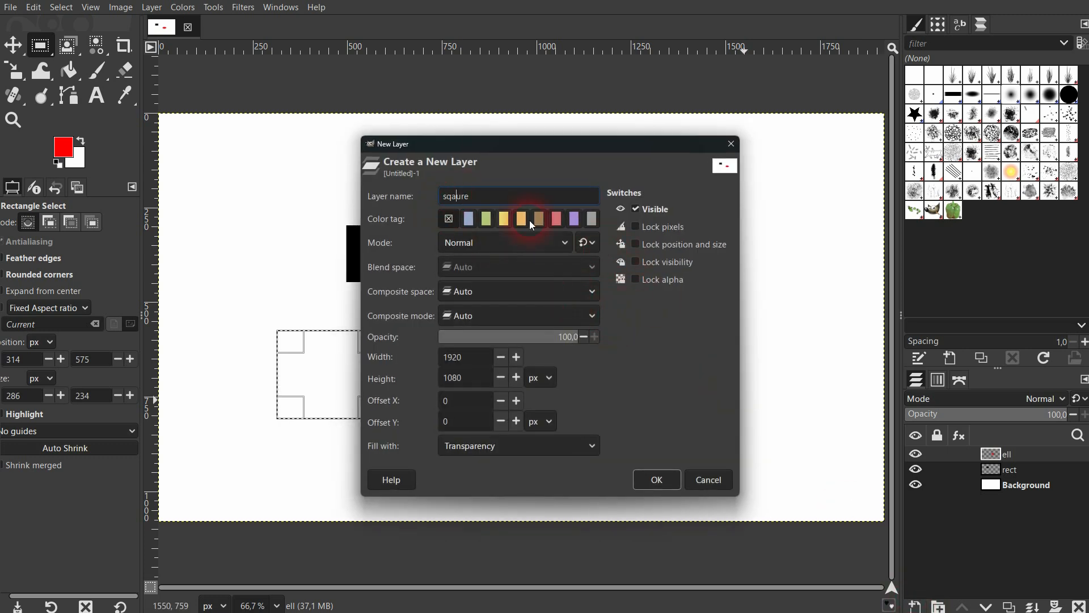
{"action": "key", "text": "BackSpace"}
{"action": "key", "text": "Delete"}
{"action": "type", "text": "ua"}
{"action": "left_click", "coordinate": [656, 480]}
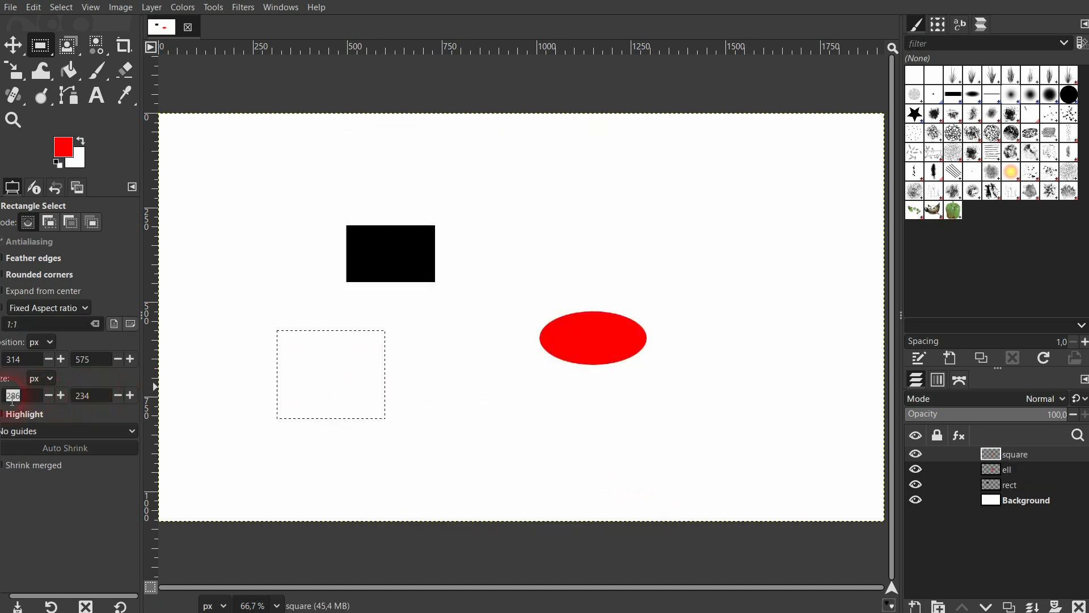
Step: Enter 300 by 300 px as the selection size, fill the selected area on the square layer with blue and deselect
{"action": "type", "text": "300"}
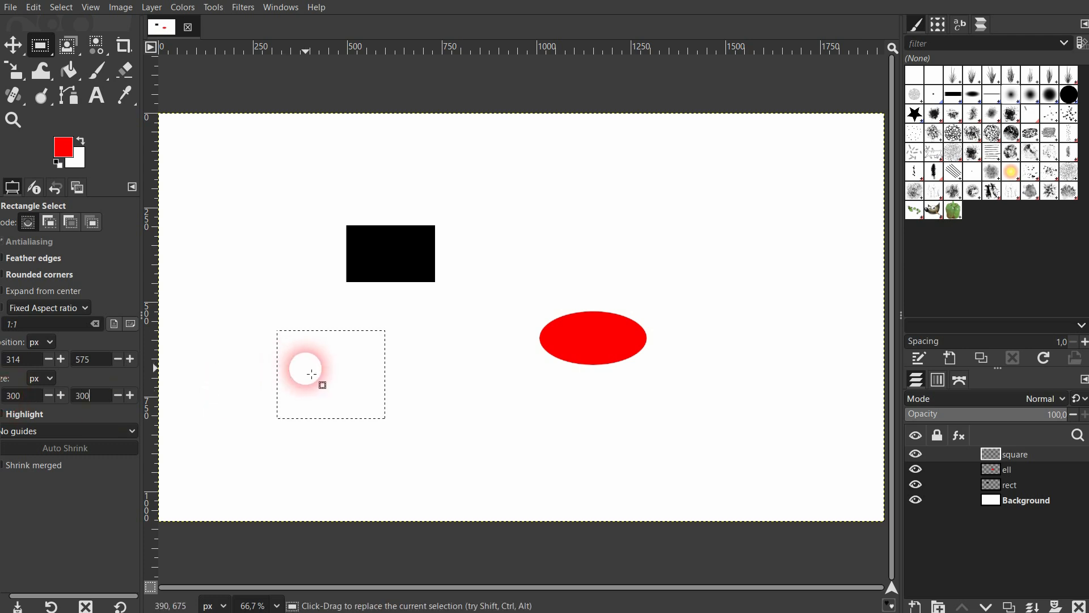
{"action": "left_click", "coordinate": [63, 147]}
{"action": "left_click_drag", "start_coordinate": [527, 296], "coordinate": [442, 360]}
{"action": "left_click", "coordinate": [629, 448]}
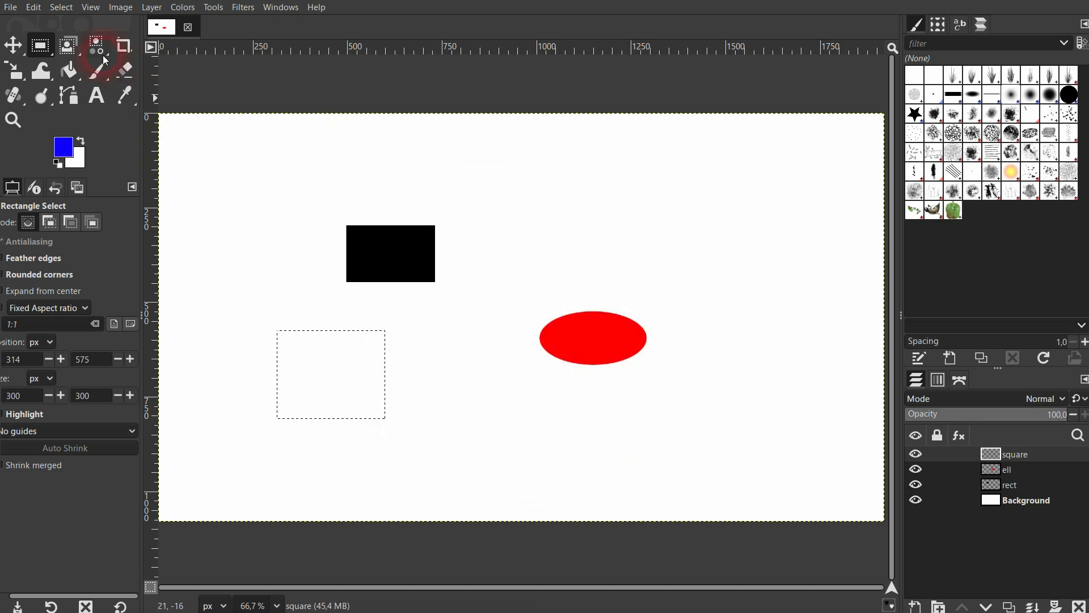
{"action": "left_click", "coordinate": [69, 71]}
{"action": "left_click", "coordinate": [365, 379]}
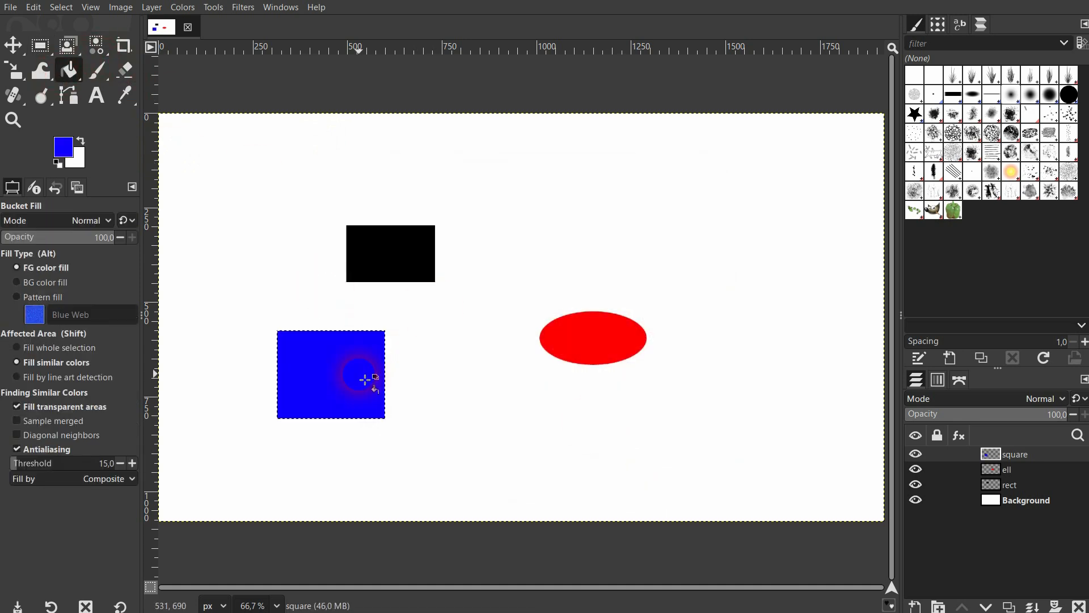
{"action": "left_click", "coordinate": [62, 7]}
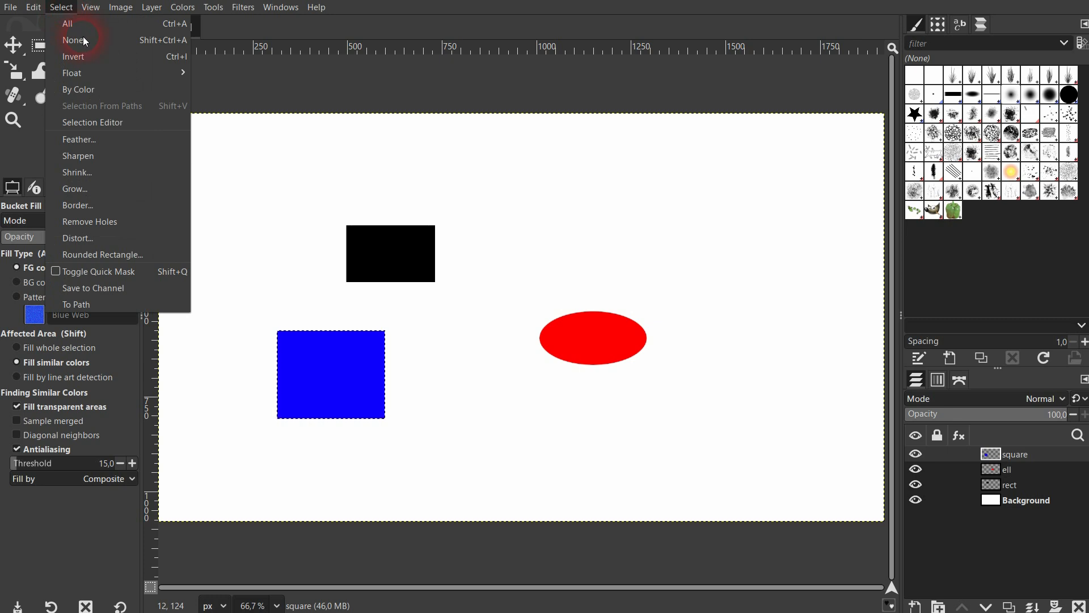
{"action": "left_click", "coordinate": [82, 39]}
Step: Hide and show the square, ell and rect layers in turn to check that each shape has its own layer
{"action": "left_click", "coordinate": [15, 45]}
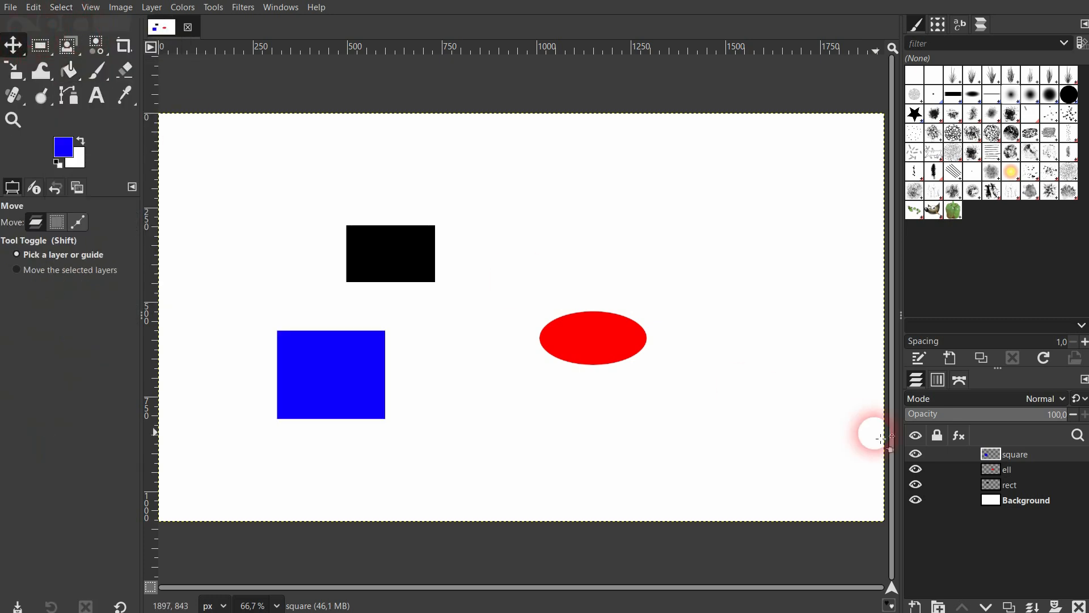
{"action": "left_click", "coordinate": [917, 454]}
{"action": "left_click", "coordinate": [917, 453]}
{"action": "left_click", "coordinate": [917, 470]}
{"action": "left_click", "coordinate": [917, 469]}
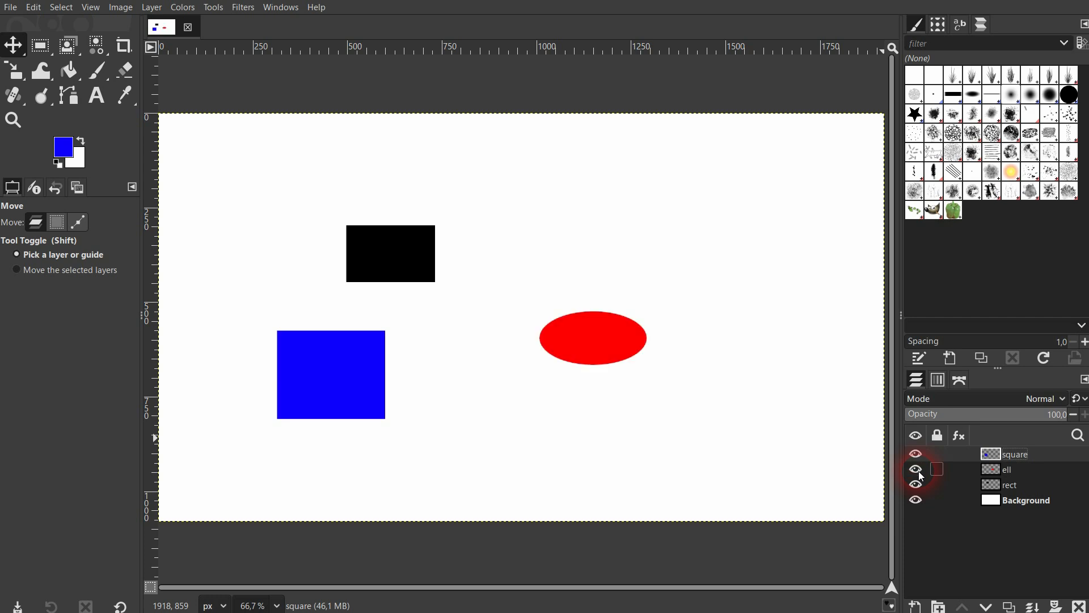
{"action": "left_click", "coordinate": [915, 485]}
{"action": "left_click", "coordinate": [916, 485]}
Step: Add a transparent layer named circle above the square layer
{"action": "left_click", "coordinate": [914, 606]}
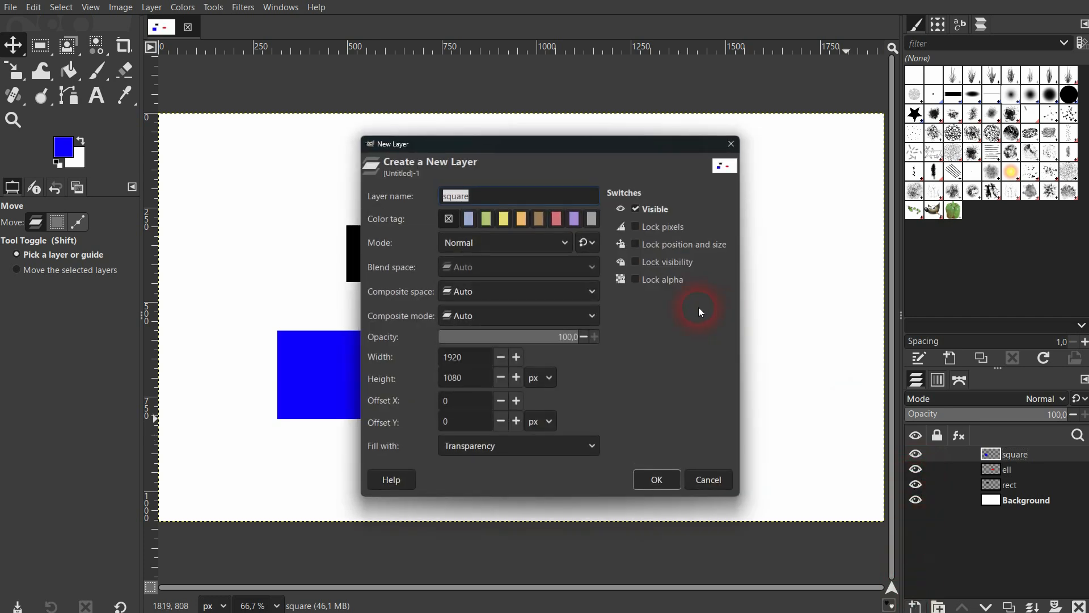
{"action": "type", "text": "circle"}
{"action": "left_click", "coordinate": [661, 480]}
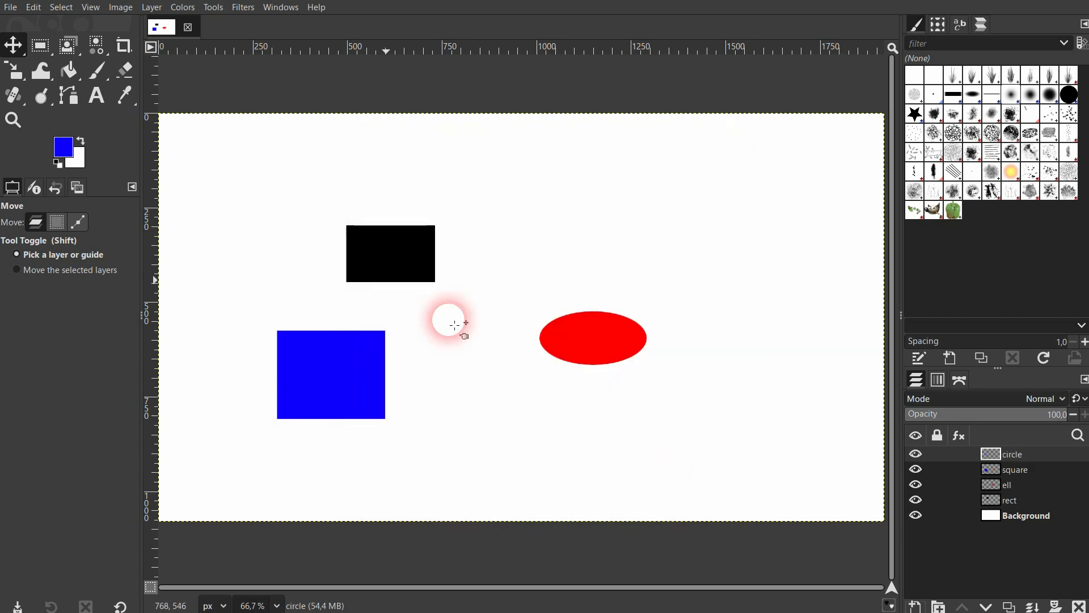
Step: Make an elliptical selection about 282 by 217 px in the canvas's upper right part, above the red ellipse
{"action": "left_click_drag", "start_coordinate": [49, 49], "coordinate": [96, 67]}
{"action": "left_click", "coordinate": [28, 380]}
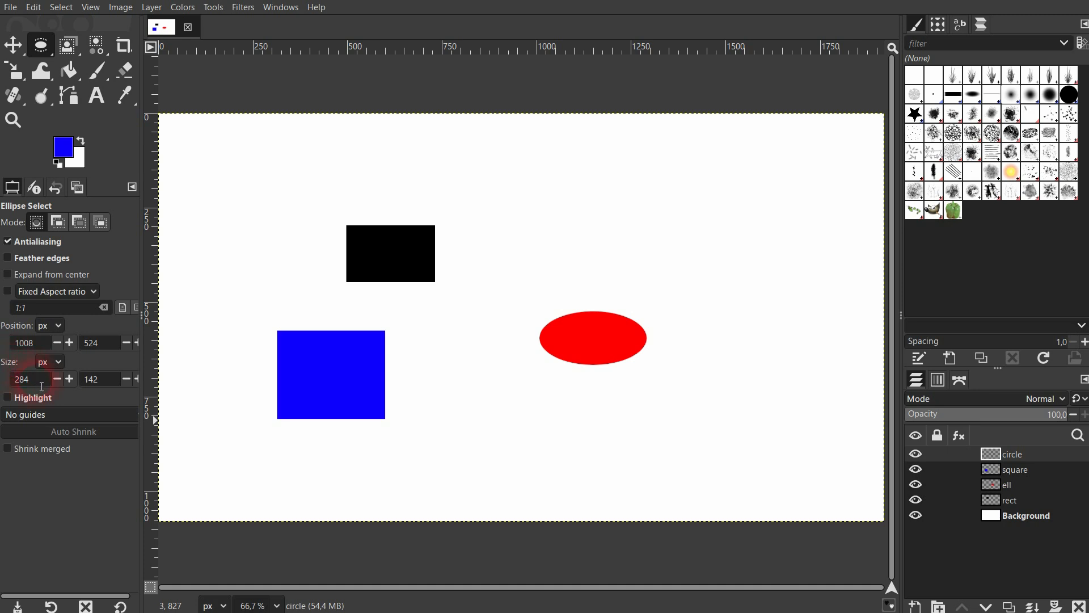
{"action": "left_click_drag", "start_coordinate": [39, 381], "coordinate": [12, 379]}
{"action": "left_click", "coordinate": [108, 386]}
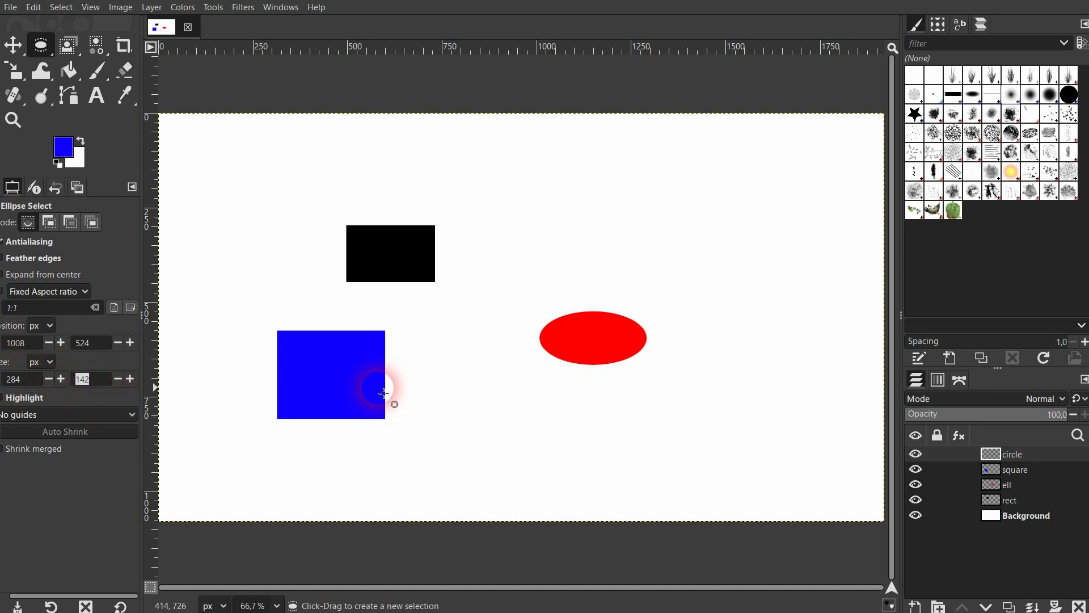
{"action": "left_click_drag", "start_coordinate": [653, 183], "coordinate": [759, 263]}
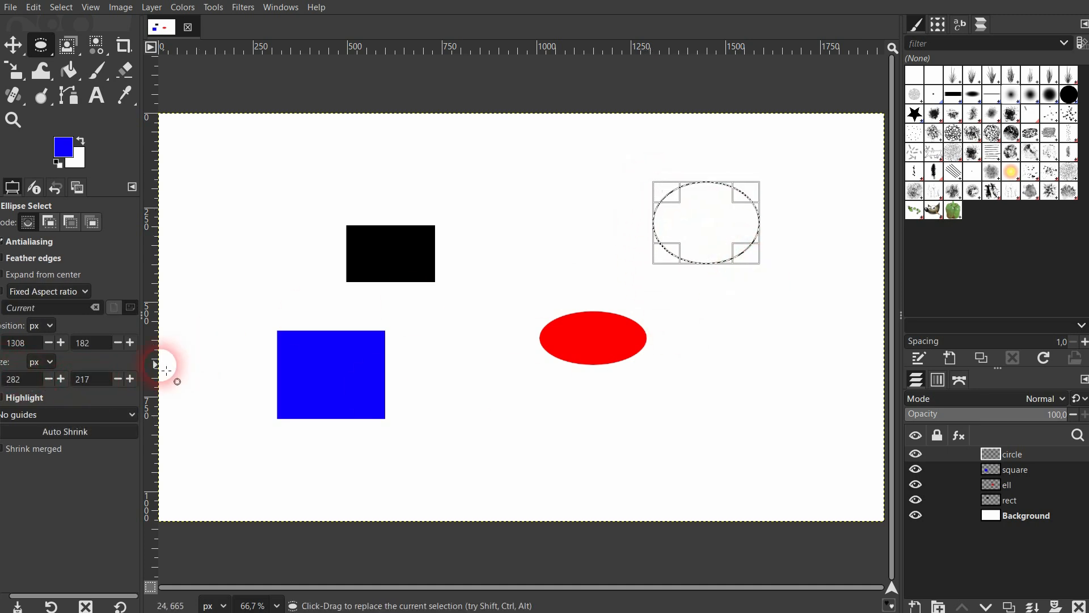
Step: Set the size of the elliptical selection to 300 by 300 px
{"action": "left_click", "coordinate": [39, 382]}
{"action": "type", "text": "300"}
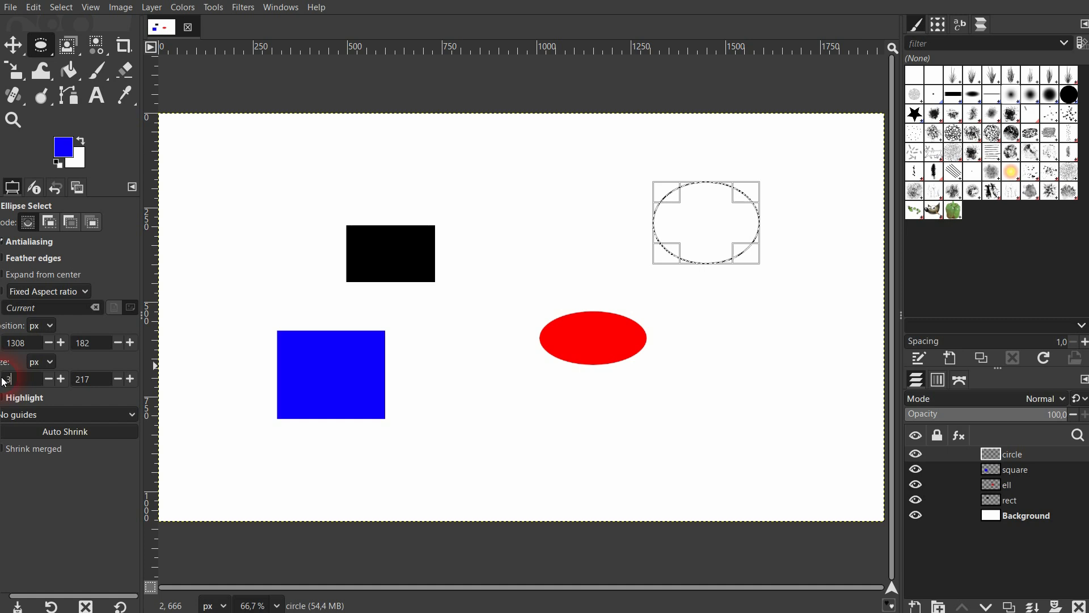
{"action": "key", "text": "Tab"}
{"action": "type", "text": "300"}
{"action": "key", "text": "Return"}
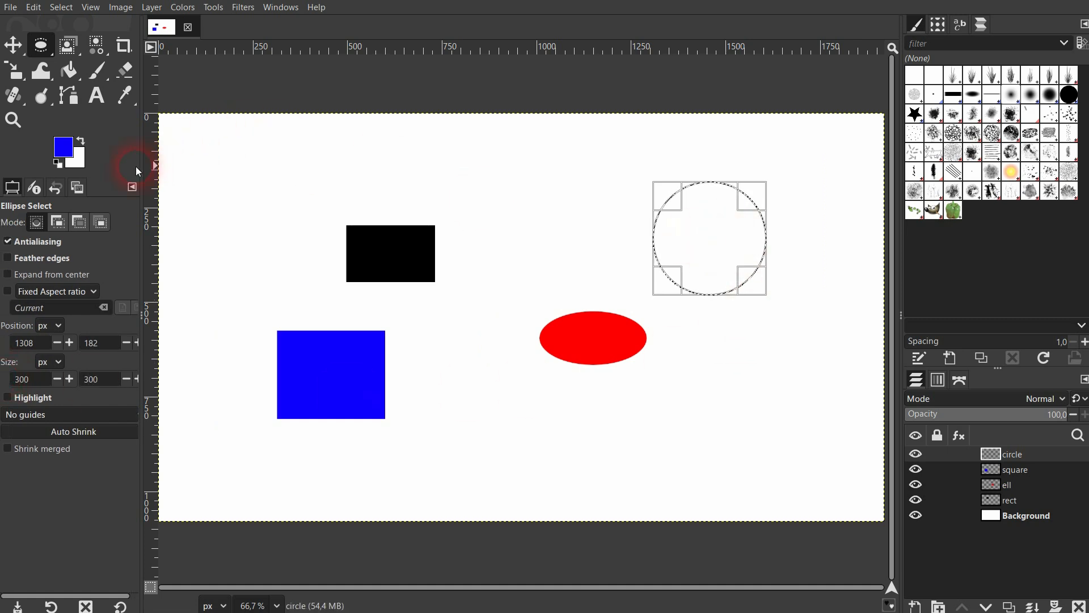
Step: Choose a bright green foreground colour, bucket-fill the circular selection on the circle layer and deselect
{"action": "left_click", "coordinate": [71, 152]}
{"action": "left_click_drag", "start_coordinate": [443, 352], "coordinate": [401, 283]}
{"action": "left_click", "coordinate": [628, 448]}
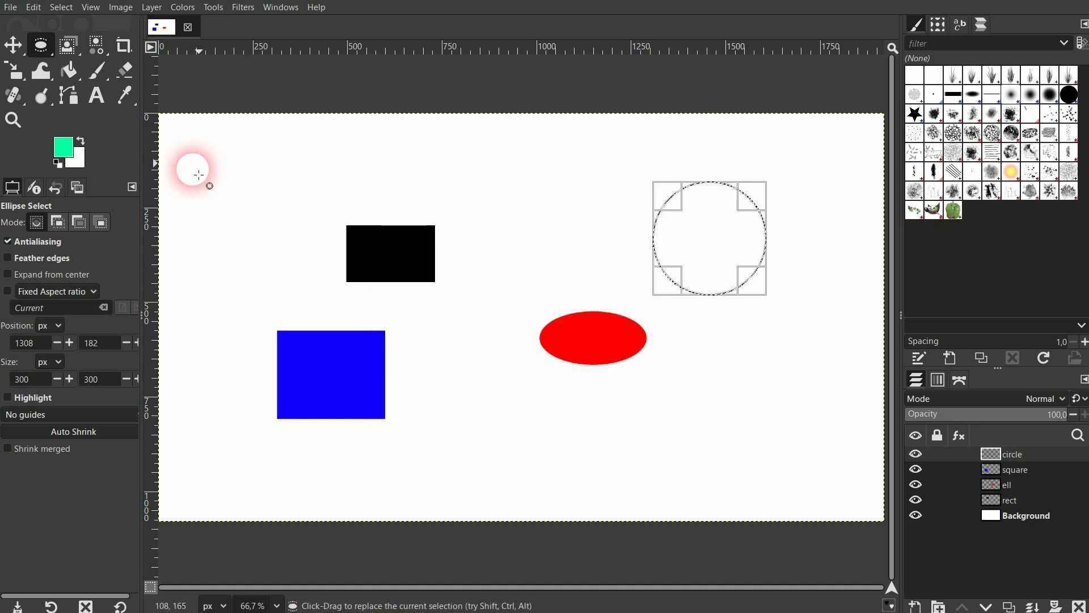
{"action": "left_click", "coordinate": [69, 70]}
{"action": "left_click", "coordinate": [735, 251]}
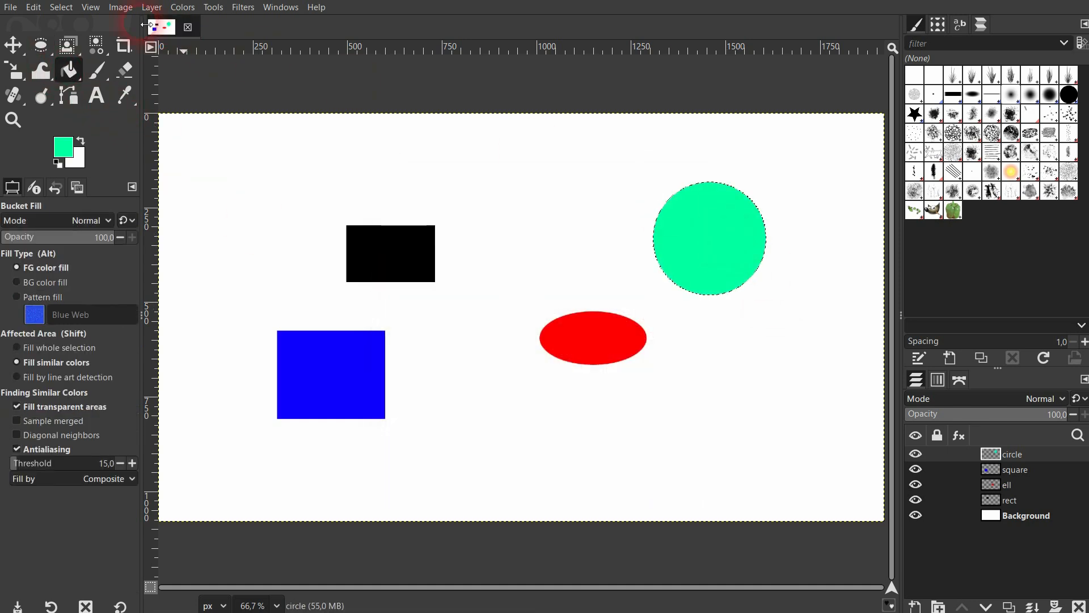
{"action": "left_click", "coordinate": [61, 7]}
{"action": "left_click", "coordinate": [86, 40]}
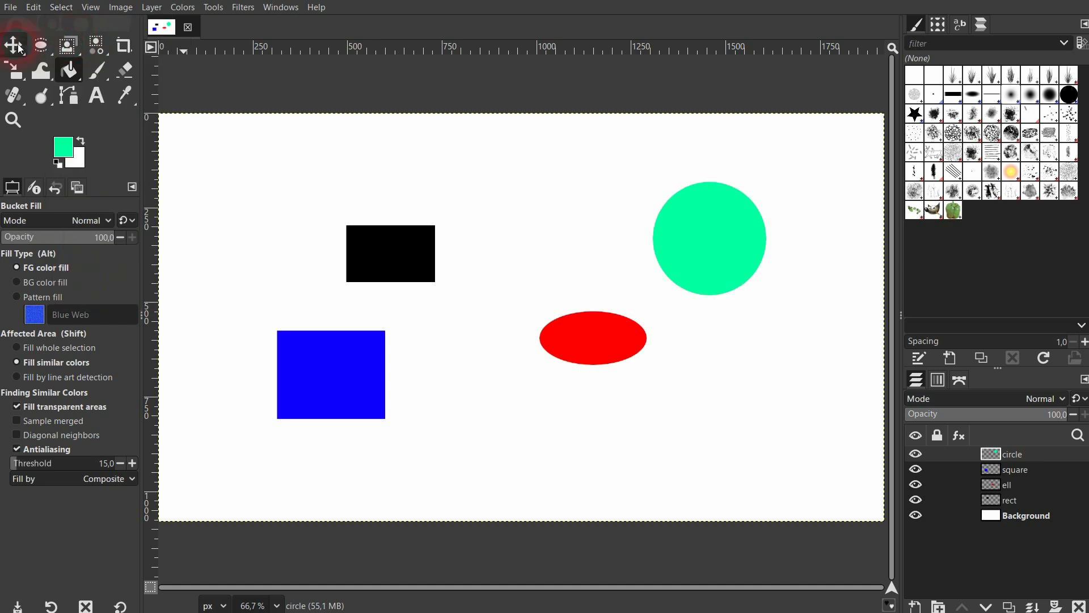
{"action": "left_click", "coordinate": [12, 44]}
{"action": "left_click", "coordinate": [1017, 471]}
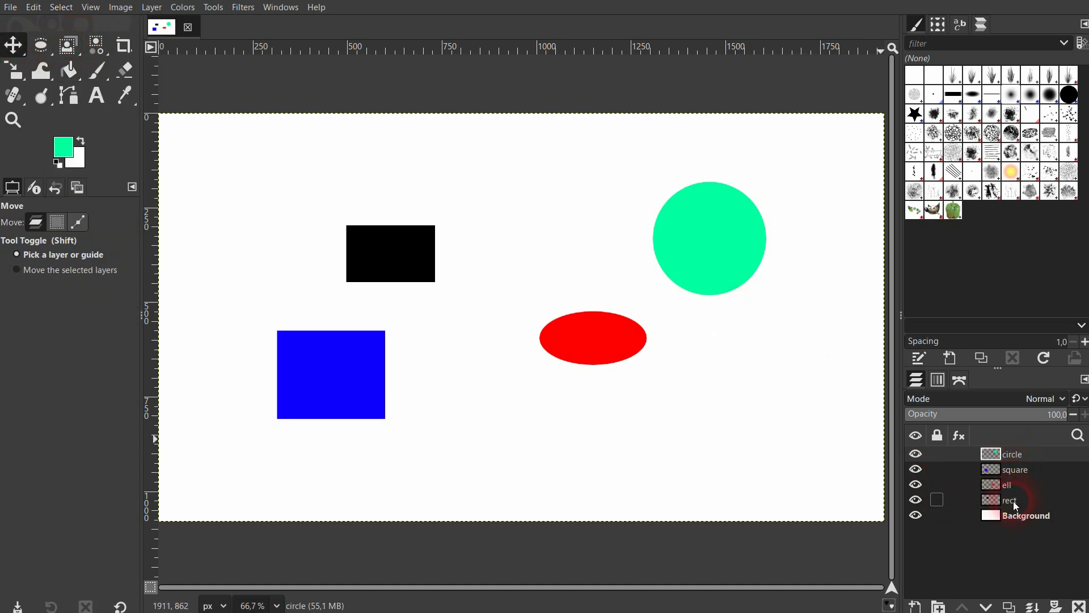
Step: Turn on the fixed aspect ratio of 1:1 for the Ellipse Select tool
{"action": "left_click", "coordinate": [41, 45]}
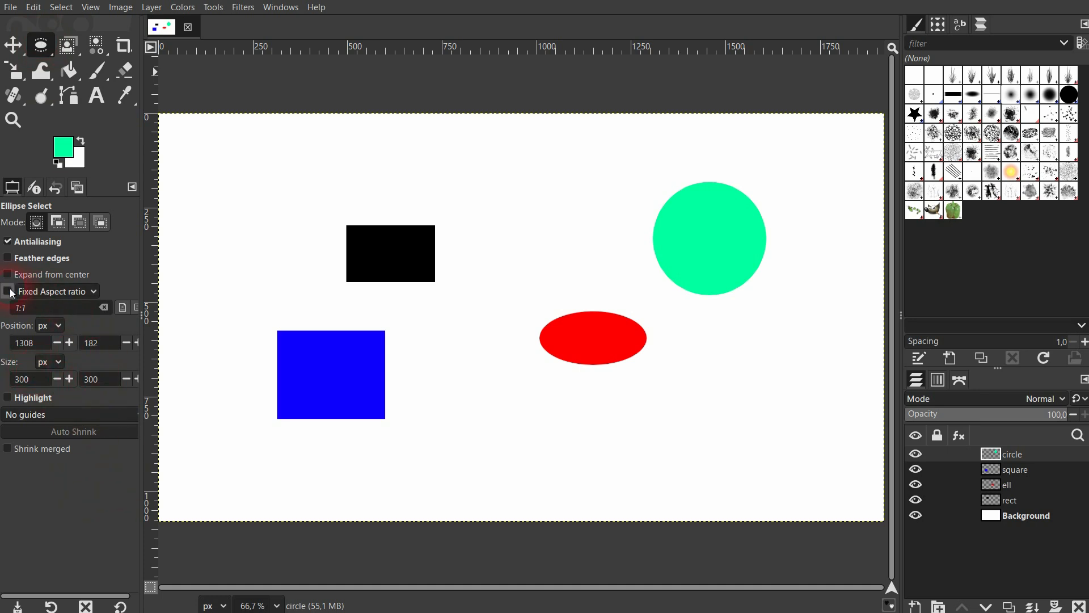
{"action": "left_click", "coordinate": [88, 292]}
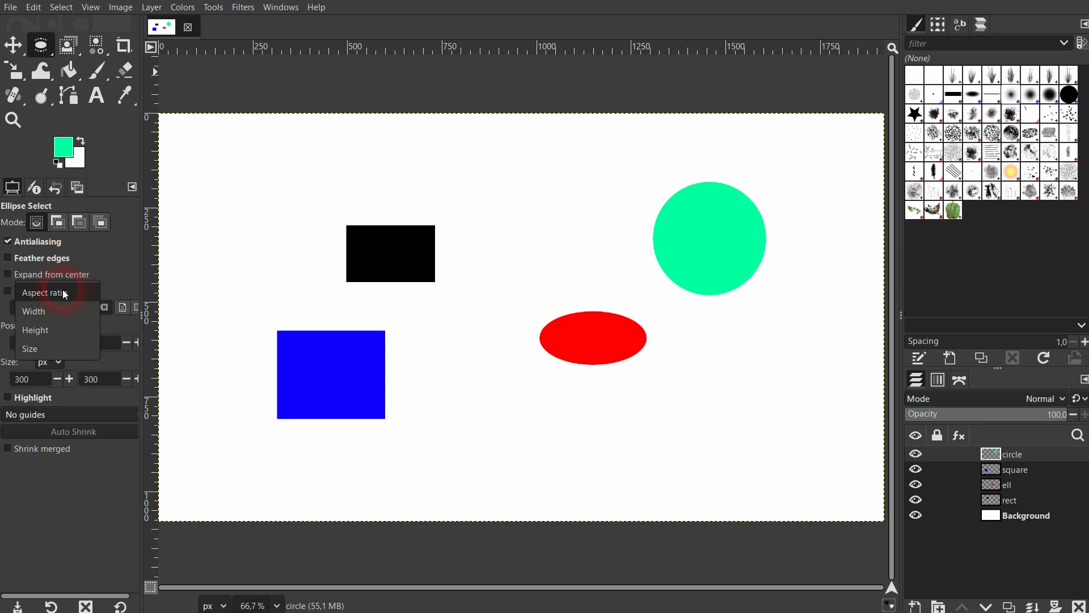
{"action": "left_click", "coordinate": [62, 292]}
{"action": "left_click", "coordinate": [9, 297]}
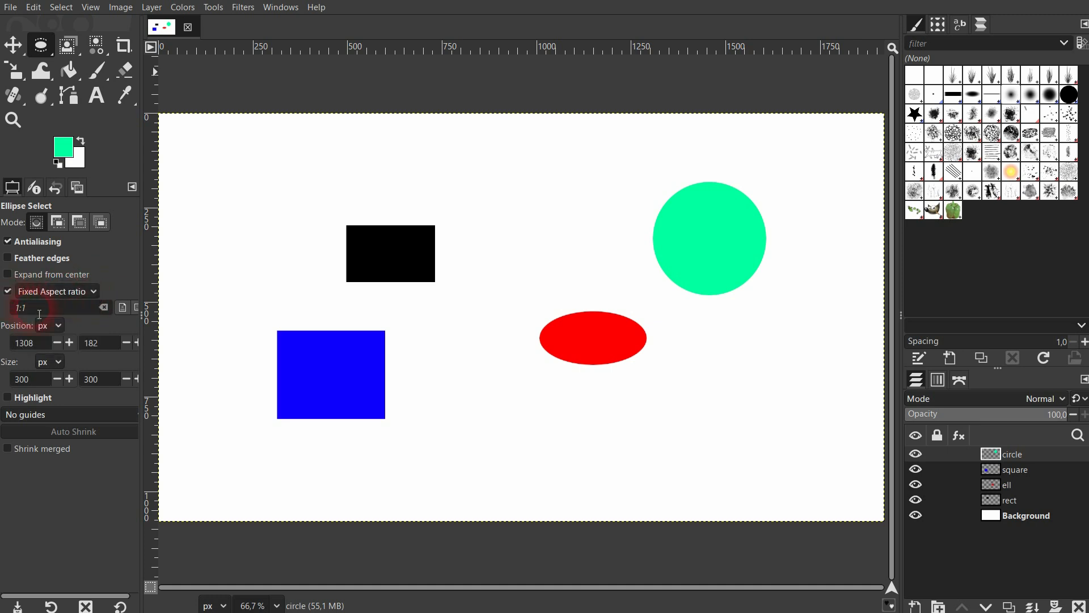
{"action": "left_click", "coordinate": [25, 305]}
Step: Make a circular selection about 624 px across around the black rectangle and shrink it to about 367 px
{"action": "left_click_drag", "start_coordinate": [279, 185], "coordinate": [495, 364]}
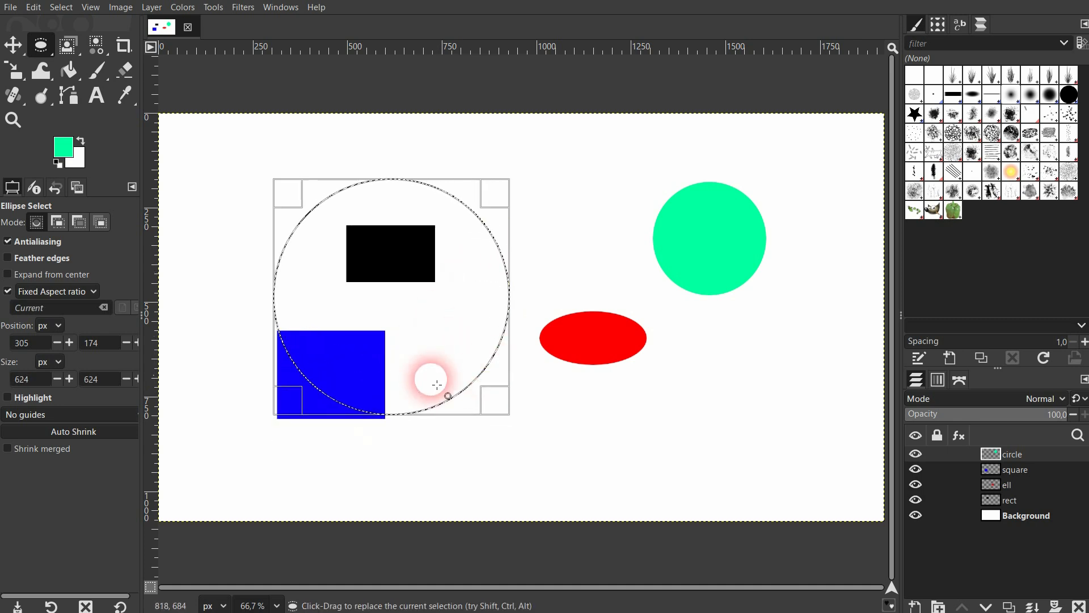
{"action": "left_click", "coordinate": [88, 379]}
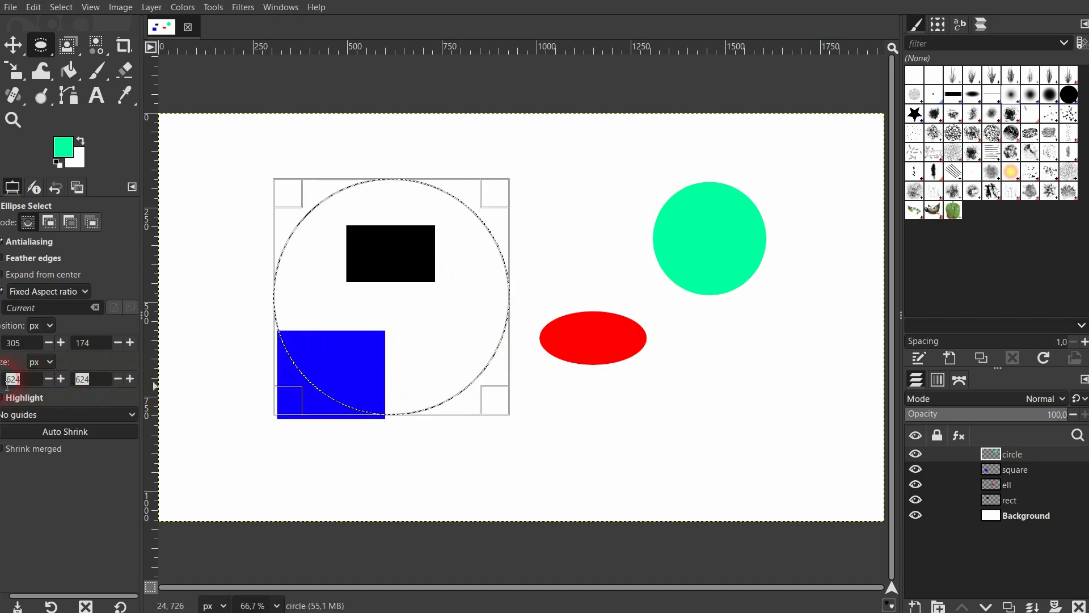
{"action": "left_click_drag", "start_coordinate": [495, 392], "coordinate": [370, 304]}
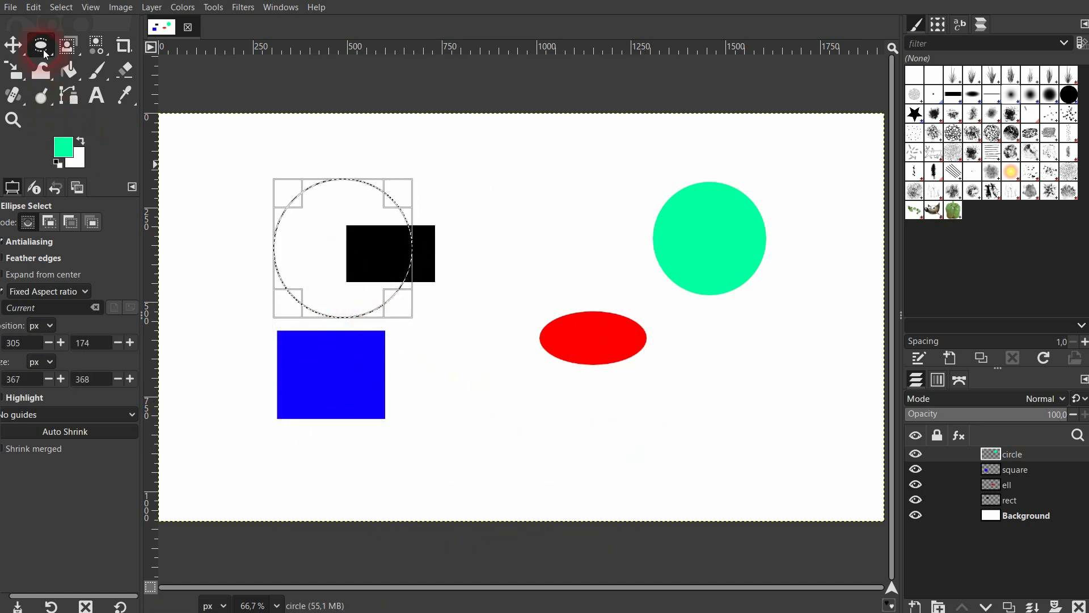
Step: Make a rectangular selection about 158 by 408 px between the black rectangle and the green circle, and fix its aspect ratio at 1:1
{"action": "left_click", "coordinate": [117, 43]}
{"action": "left_click_drag", "start_coordinate": [473, 187], "coordinate": [534, 342]}
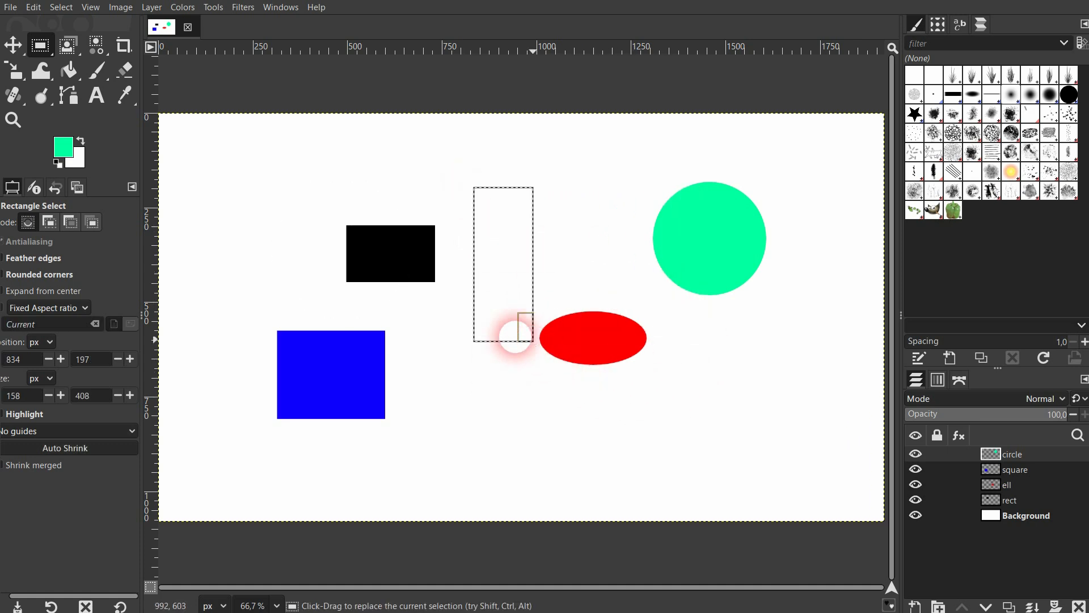
{"action": "left_click", "coordinate": [7, 311]}
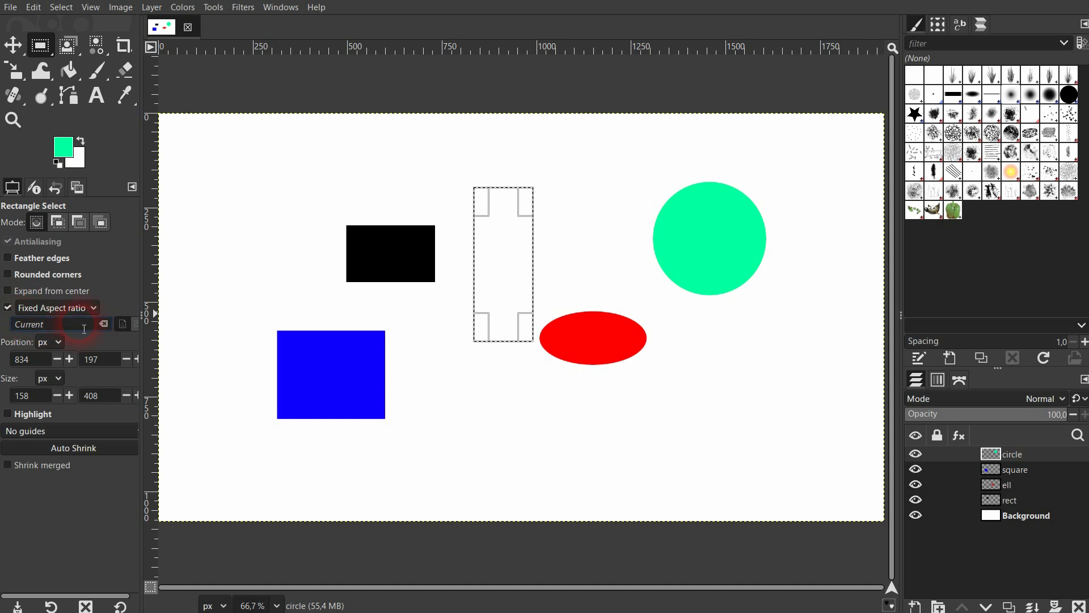
{"action": "key", "text": "BackSpace"}
{"action": "key", "text": "BackSpace"}
{"action": "key", "text": "BackSpace"}
{"action": "key", "text": "BackSpace"}
{"action": "key", "text": "BackSpace"}
{"action": "key", "text": "BackSpace"}
{"action": "type", "text": "1:1"}
{"action": "left_click", "coordinate": [120, 395]}
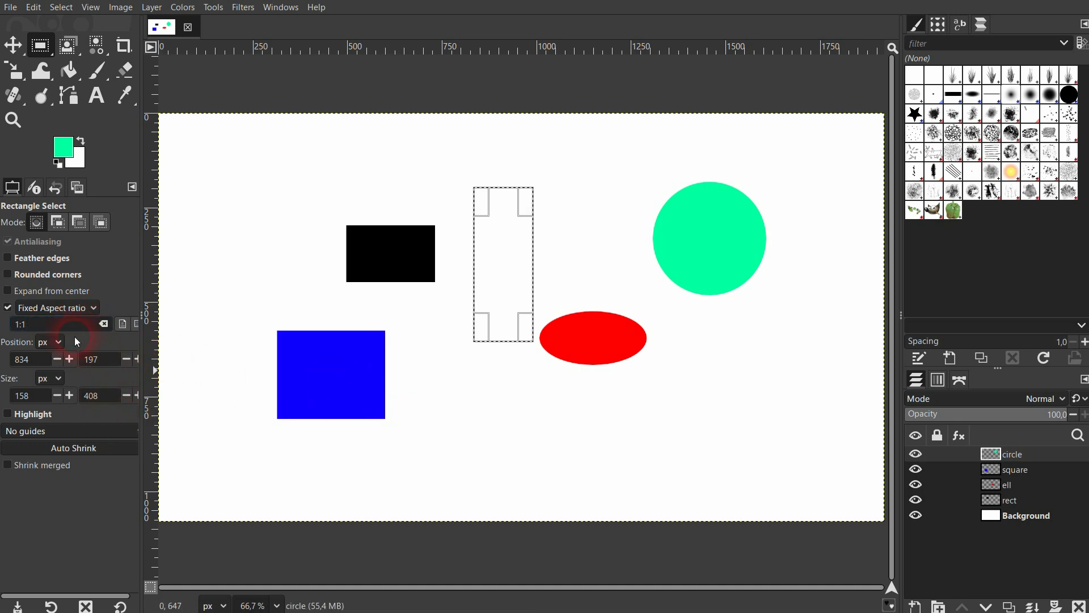
Step: Resize the rectangular selection to a square about 275 px wide, enlarge it to about 319 px and deselect
{"action": "left_click_drag", "start_coordinate": [525, 323], "coordinate": [576, 291]}
{"action": "left_click", "coordinate": [41, 402]}
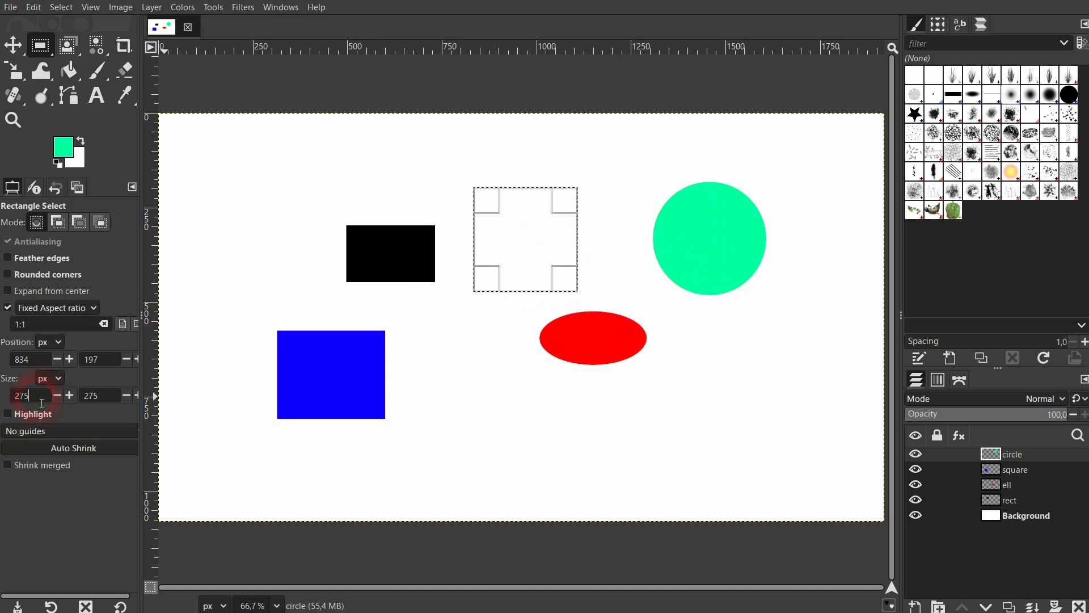
{"action": "left_click", "coordinate": [77, 400]}
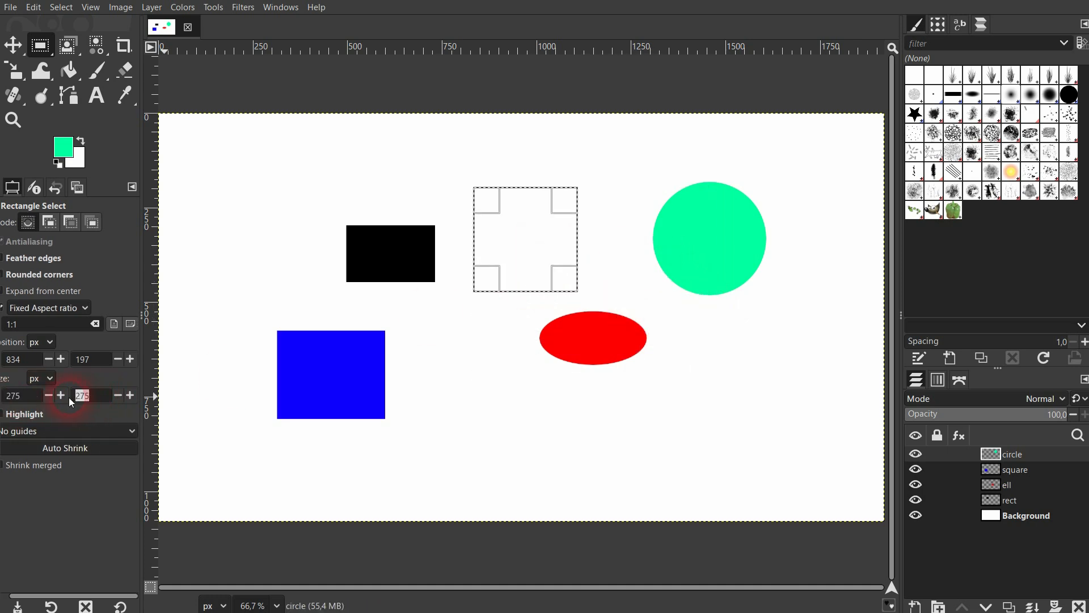
{"action": "mouse_move", "coordinate": [584, 287]}
{"action": "left_mouse_down"}
{"action": "mouse_move", "coordinate": [590, 304]}
{"action": "mouse_move", "coordinate": [688, 373]}
{"action": "mouse_move", "coordinate": [618, 336]}
{"action": "mouse_move", "coordinate": [729, 397]}
{"action": "mouse_move", "coordinate": [566, 295]}
{"action": "left_mouse_up"}
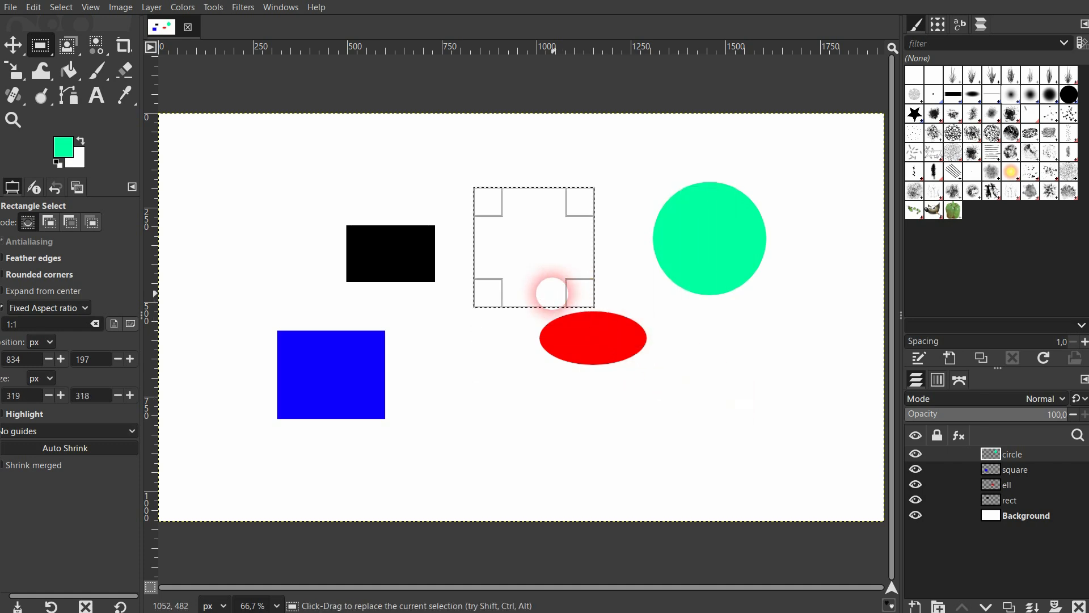
{"action": "left_click", "coordinate": [61, 7]}
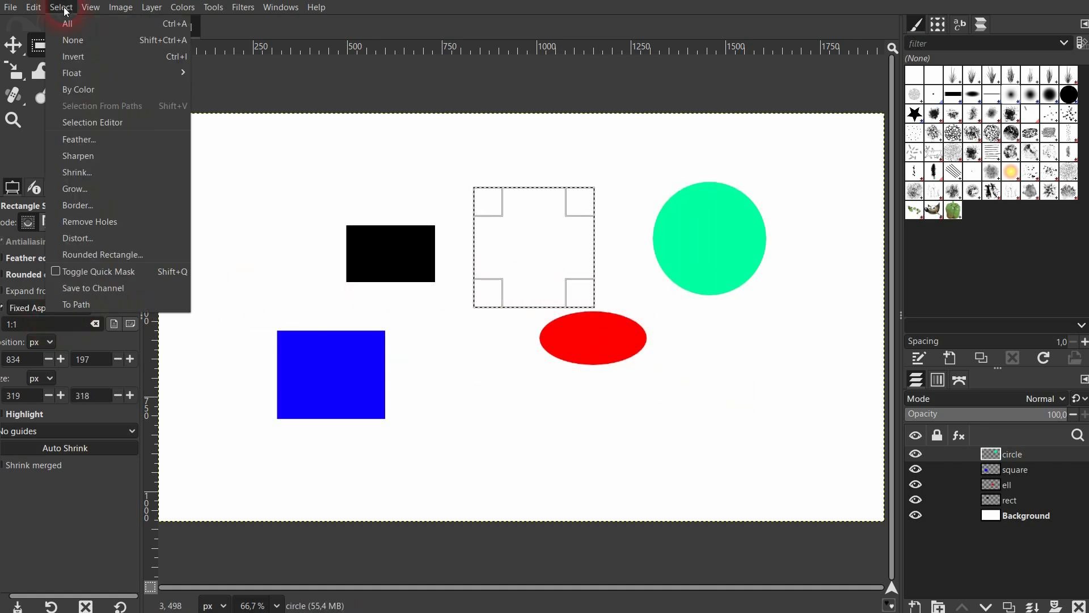
{"action": "left_click", "coordinate": [85, 39]}
Step: Set the fixed aspect ratio to 16:9 and make a rectangular selection about 581 by 327 px around the black rectangle
{"action": "left_click", "coordinate": [30, 329]}
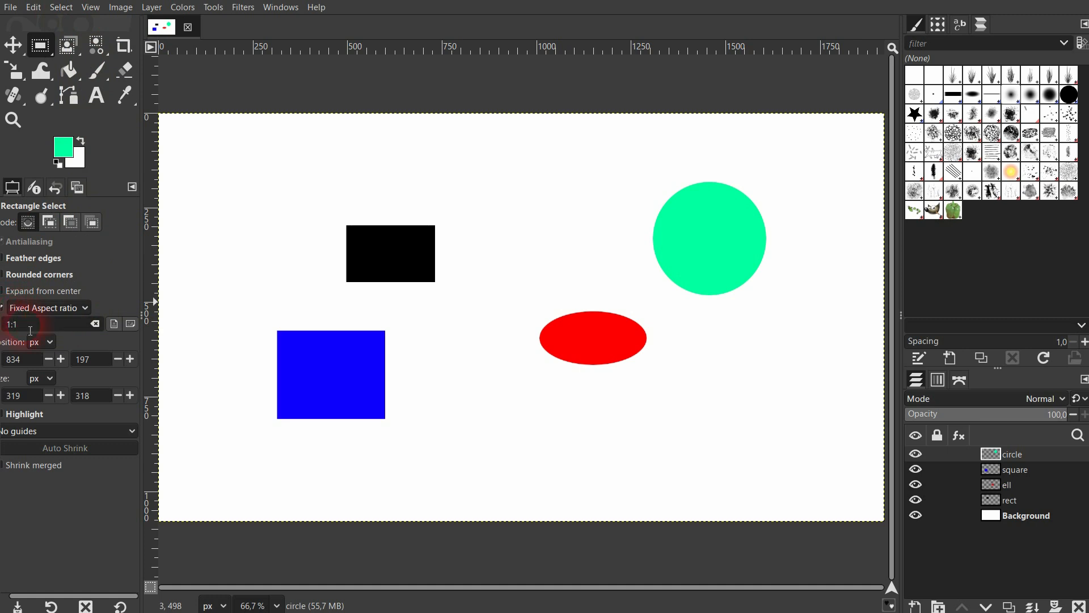
{"action": "left_click", "coordinate": [4, 311]}
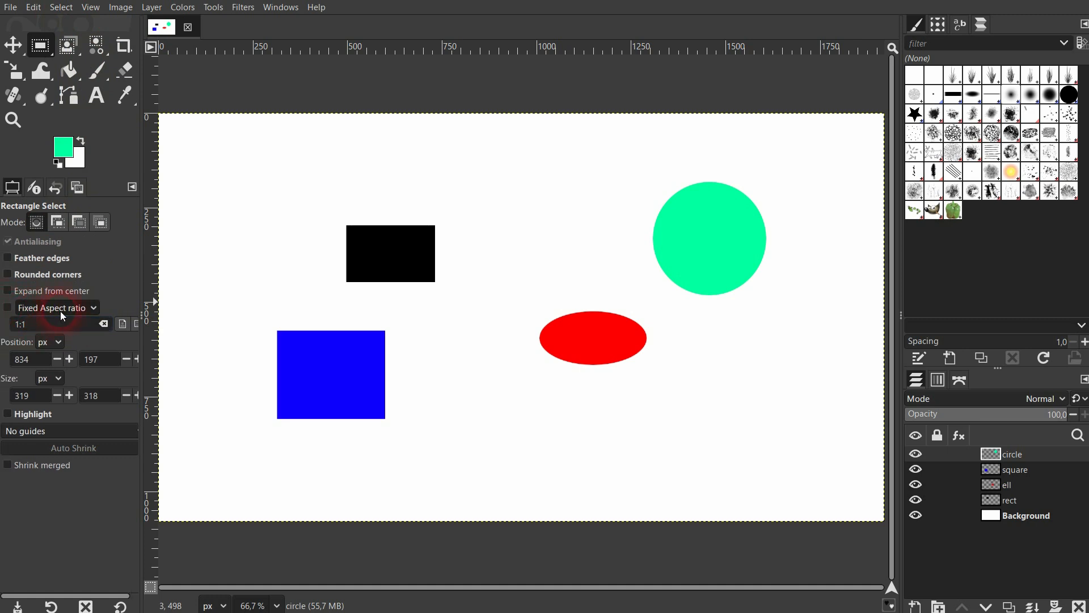
{"action": "left_click", "coordinate": [76, 309]}
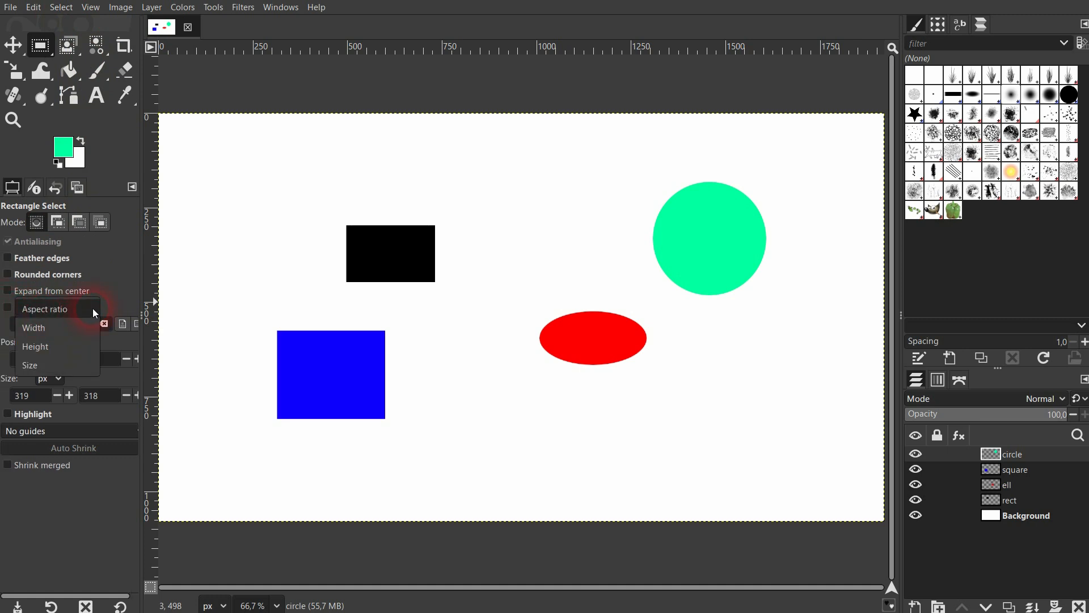
{"action": "left_click", "coordinate": [93, 308]}
{"action": "left_click", "coordinate": [25, 328]}
{"action": "left_click_drag", "start_coordinate": [28, 332], "coordinate": [2, 327]}
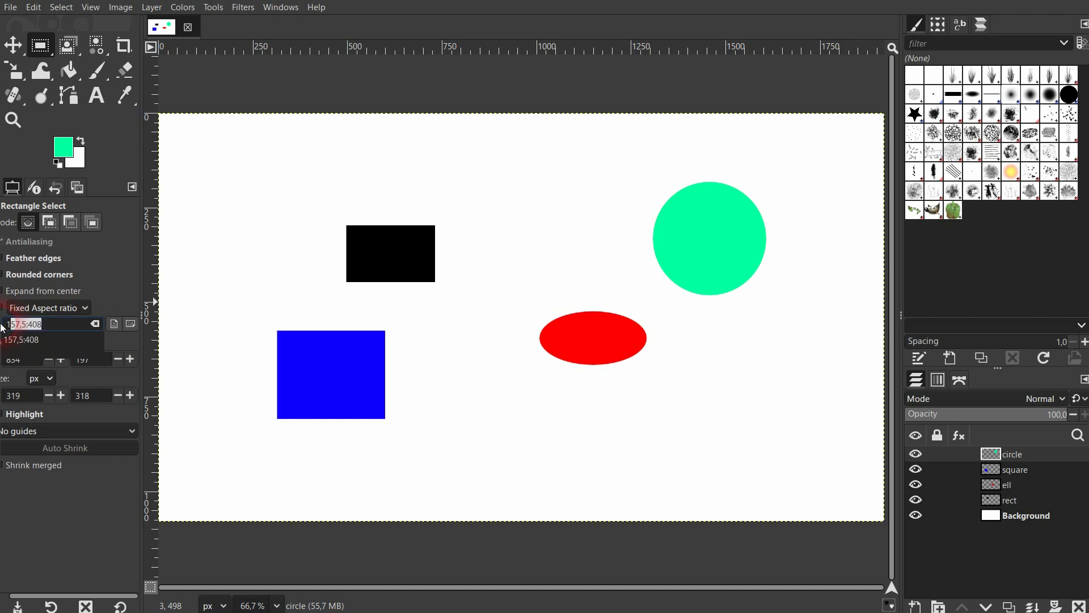
{"action": "type", "text": "16:9"}
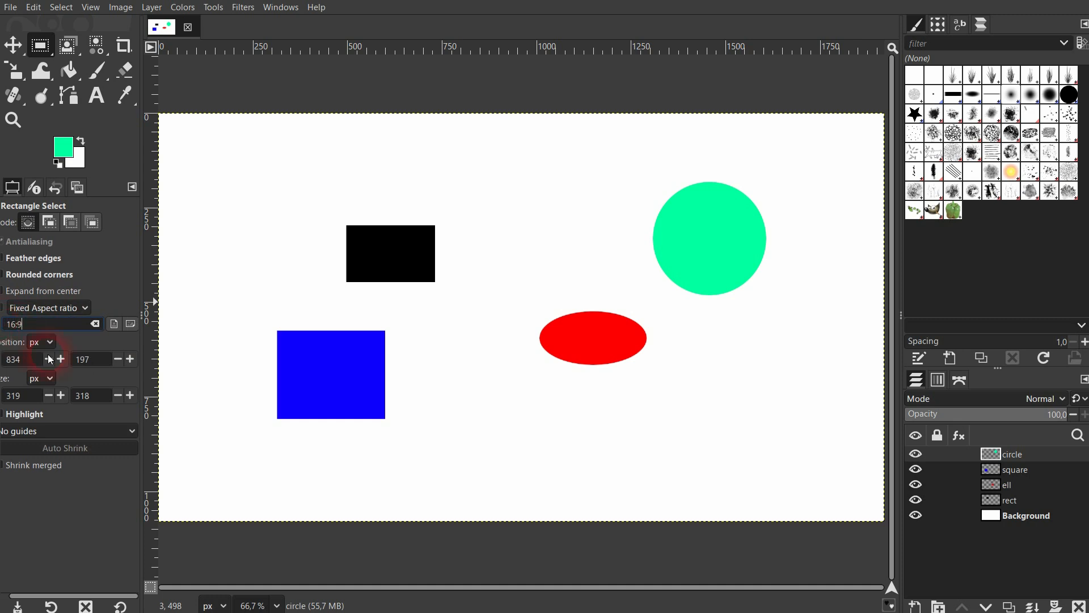
{"action": "left_click", "coordinate": [34, 366]}
{"action": "left_click", "coordinate": [130, 325]}
{"action": "left_click", "coordinate": [3, 307]}
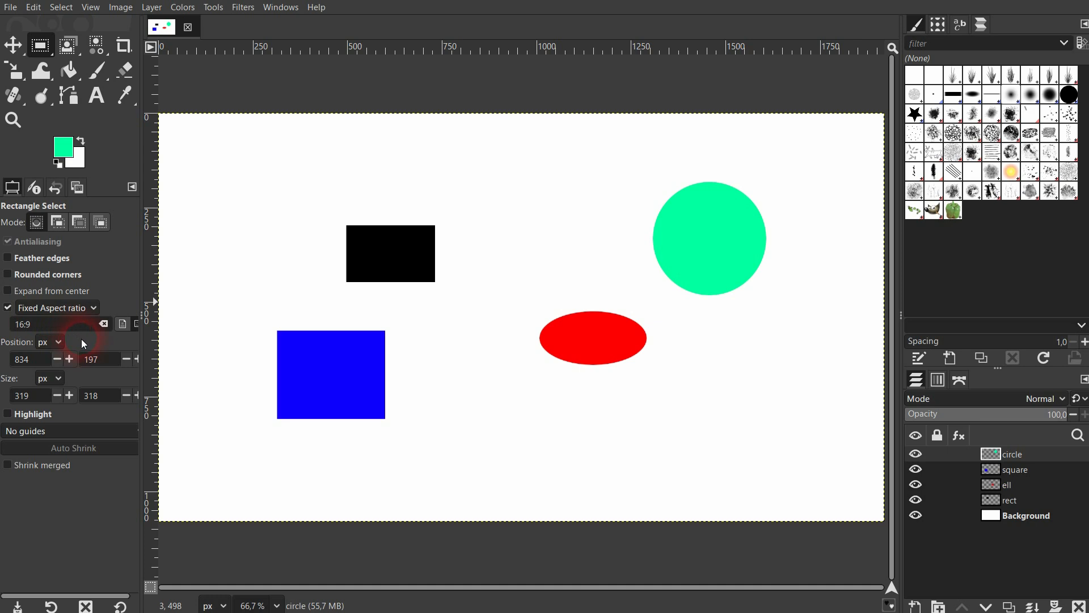
{"action": "left_click_drag", "start_coordinate": [266, 177], "coordinate": [487, 264]}
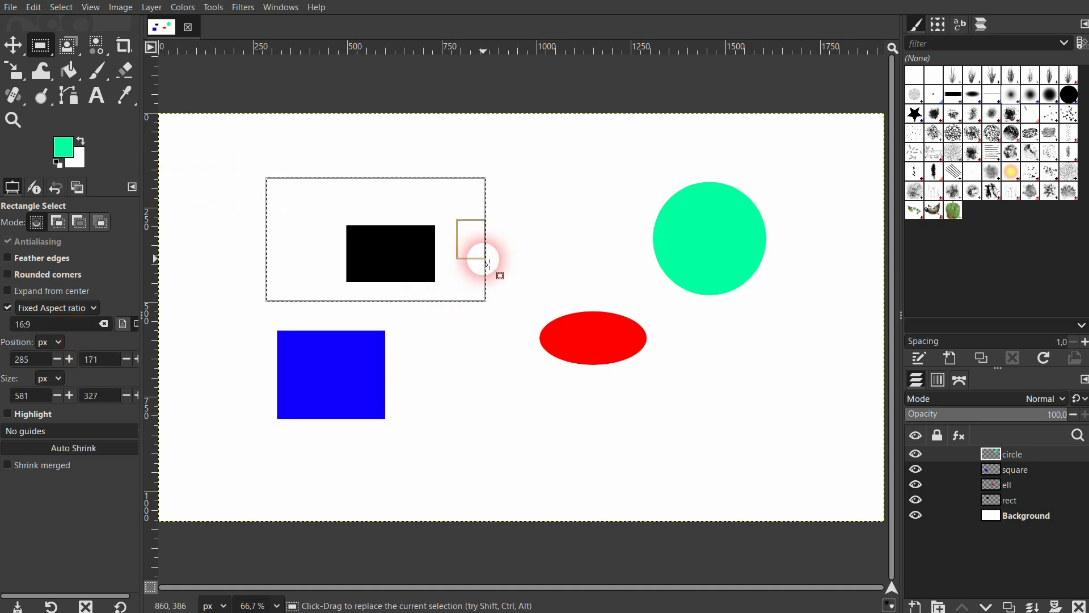
Step: Make a 9:16 rectangular selection about 264 by 469 px over the red ellipse, clear the ratio value and turn off the fixed constraint
{"action": "left_click", "coordinate": [135, 325]}
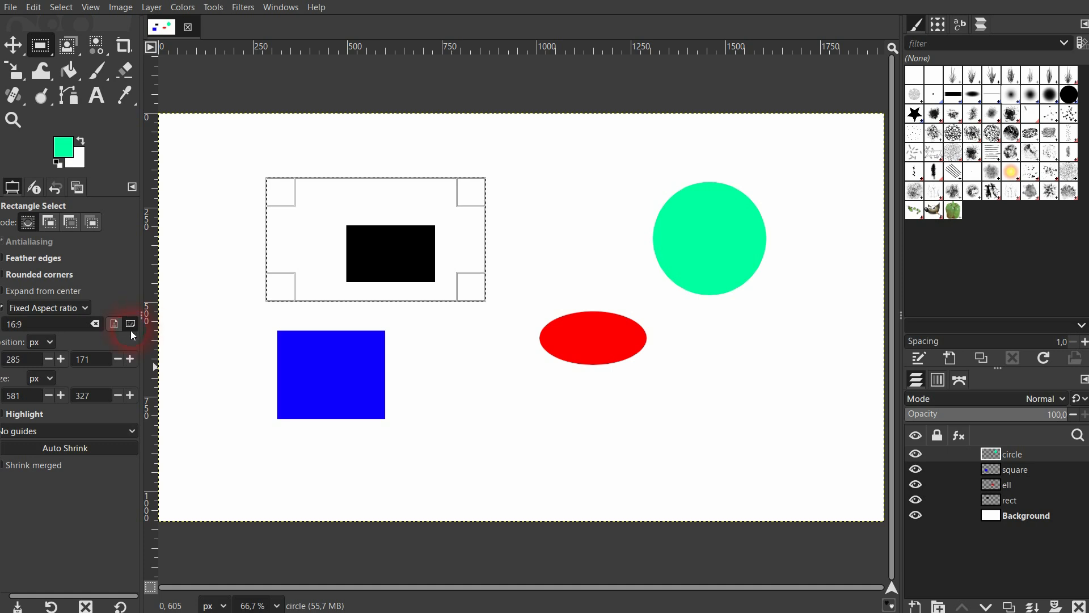
{"action": "left_click", "coordinate": [19, 323]}
{"action": "left_click_drag", "start_coordinate": [19, 325], "coordinate": [3, 327]}
{"action": "type", "text": "9:16"}
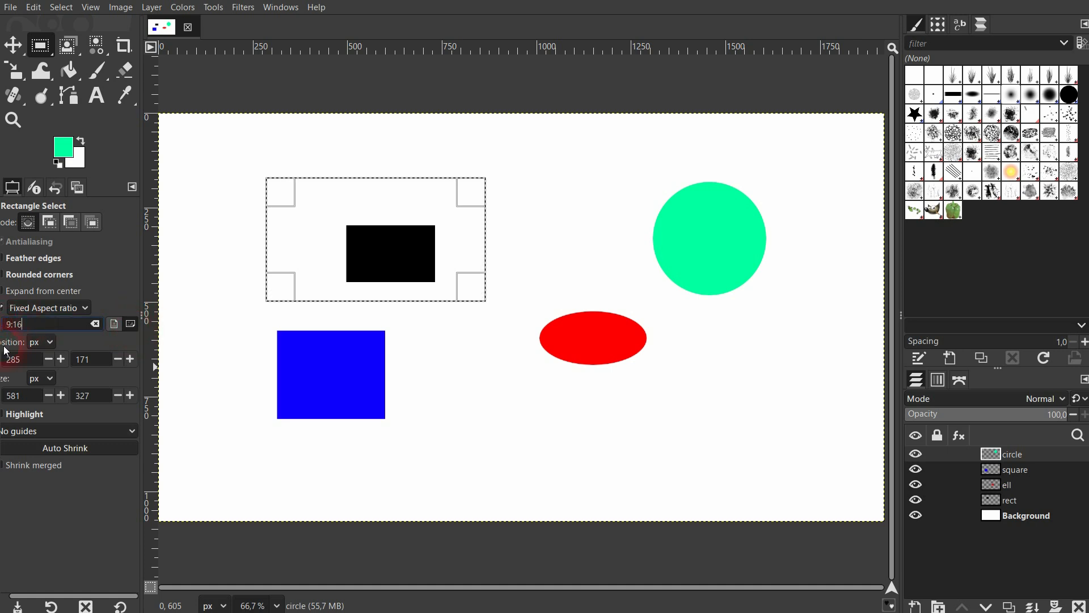
{"action": "left_click_drag", "start_coordinate": [588, 247], "coordinate": [688, 332]}
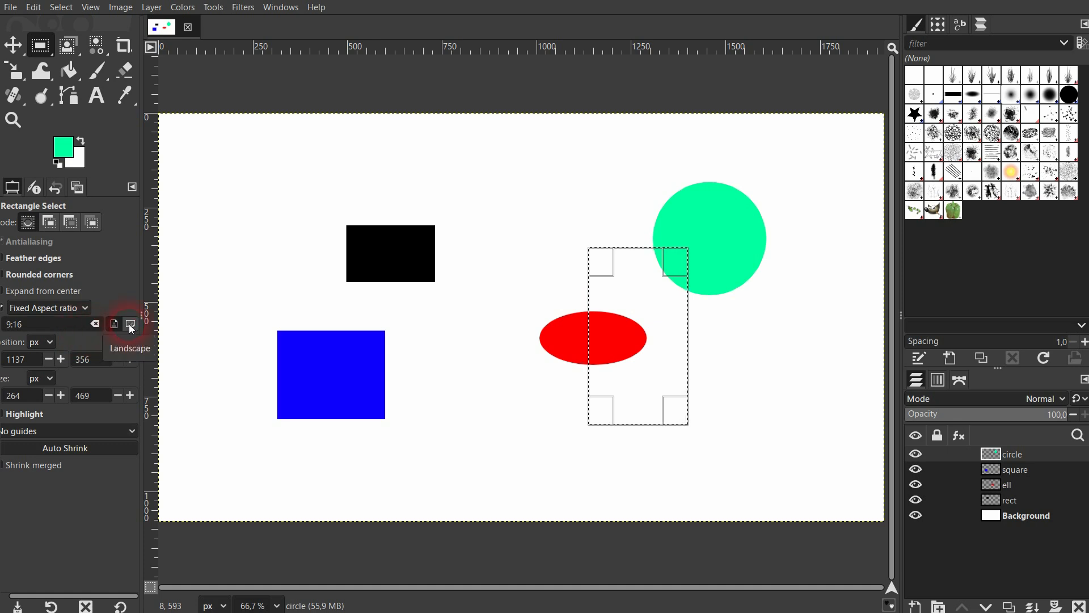
{"action": "left_click", "coordinate": [94, 323]}
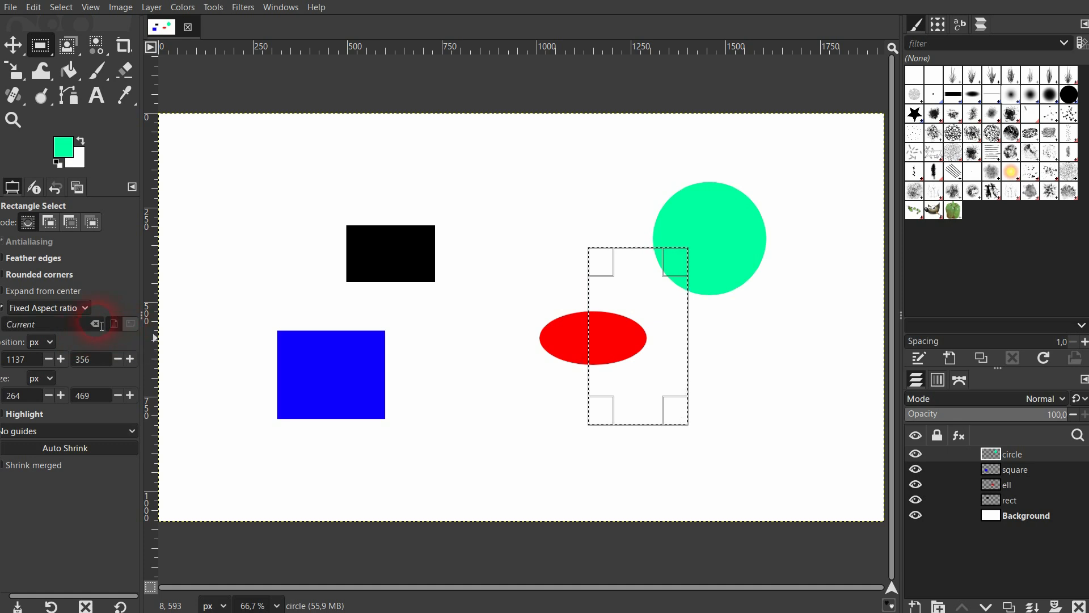
{"action": "left_click", "coordinate": [3, 309]}
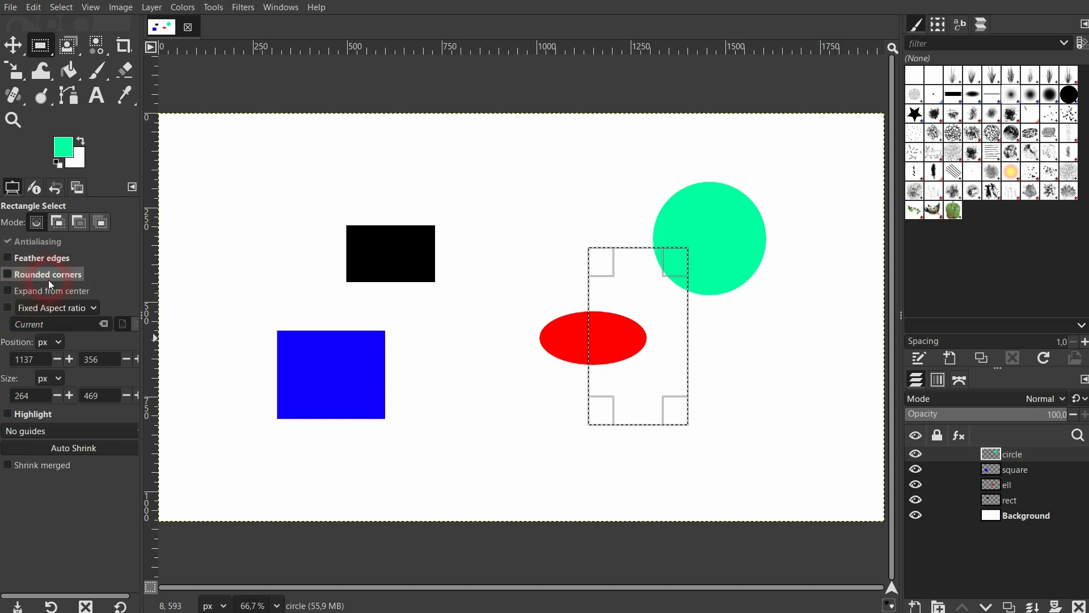
Step: Switch the rectangle selection's fixed constraint type through Width, Height and Size, and return it to Aspect ratio
{"action": "left_click", "coordinate": [83, 308]}
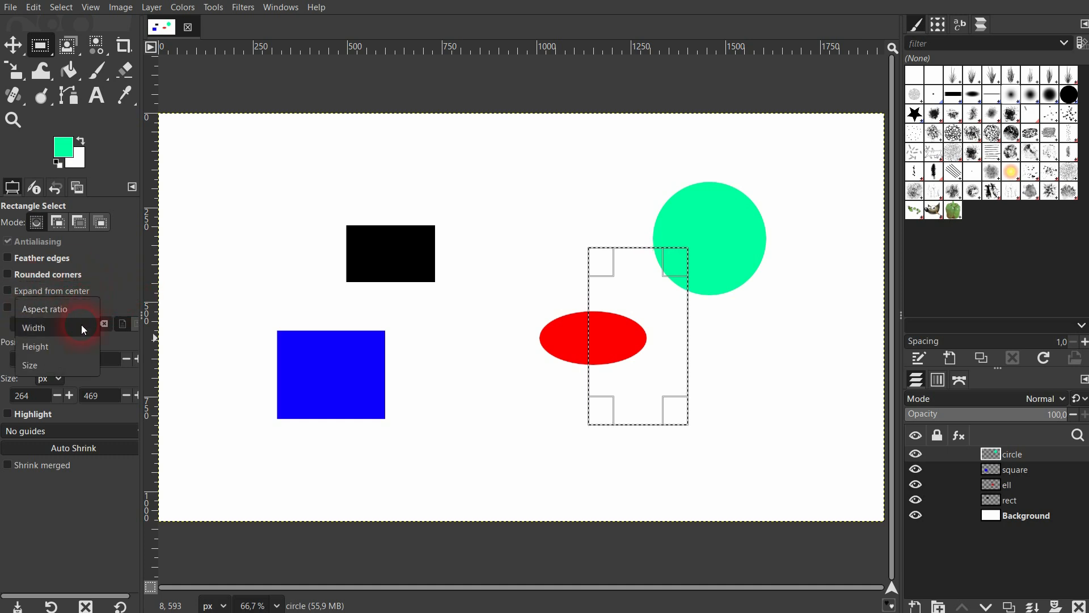
{"action": "left_click", "coordinate": [80, 325]}
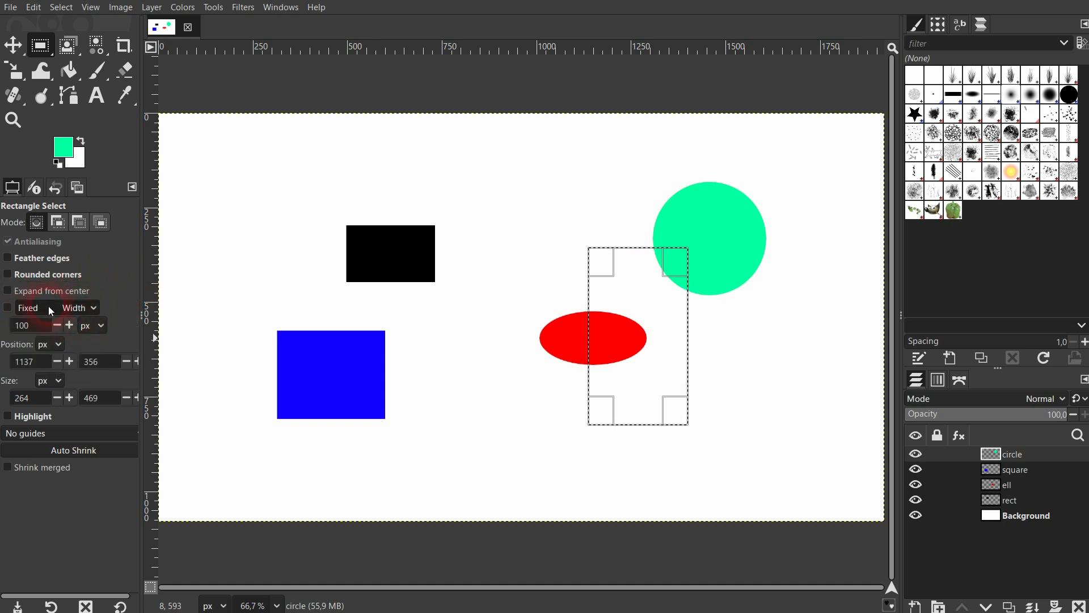
{"action": "left_click", "coordinate": [83, 308]}
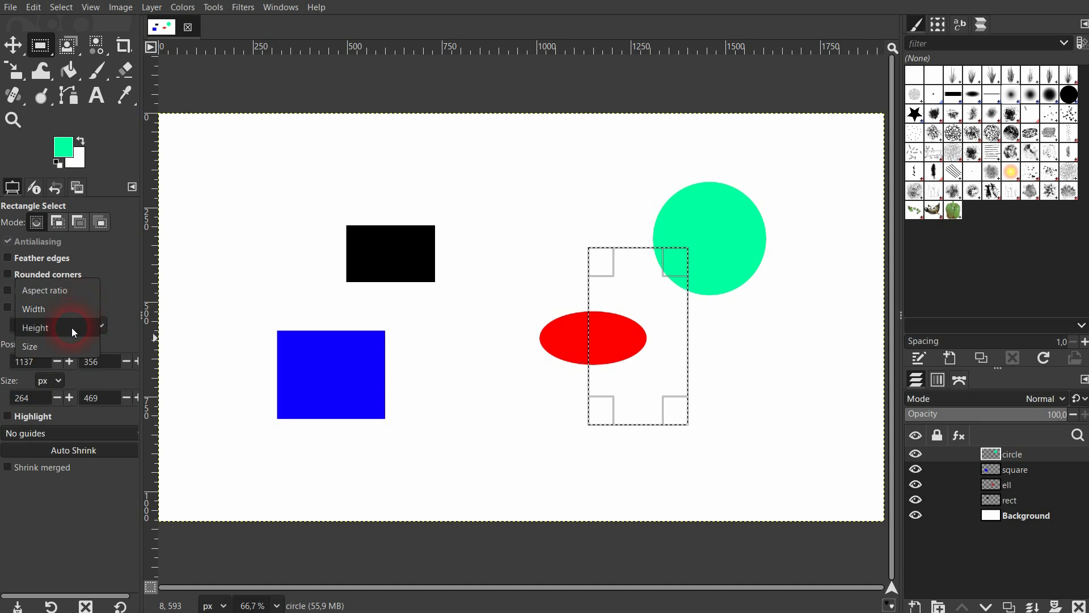
{"action": "left_click", "coordinate": [72, 328]}
{"action": "left_click", "coordinate": [86, 310]}
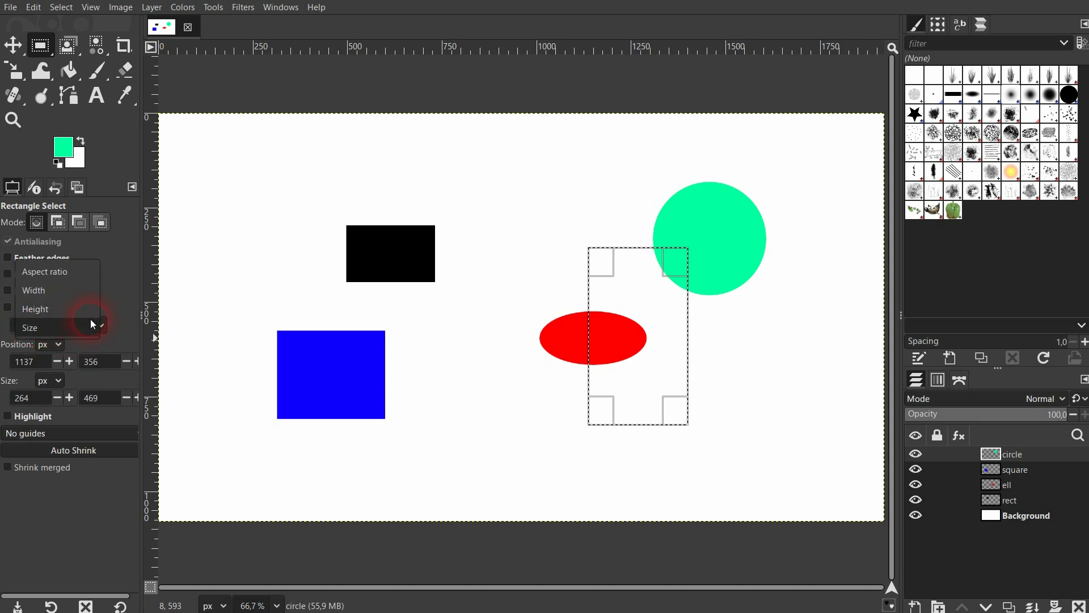
{"action": "left_click", "coordinate": [71, 330]}
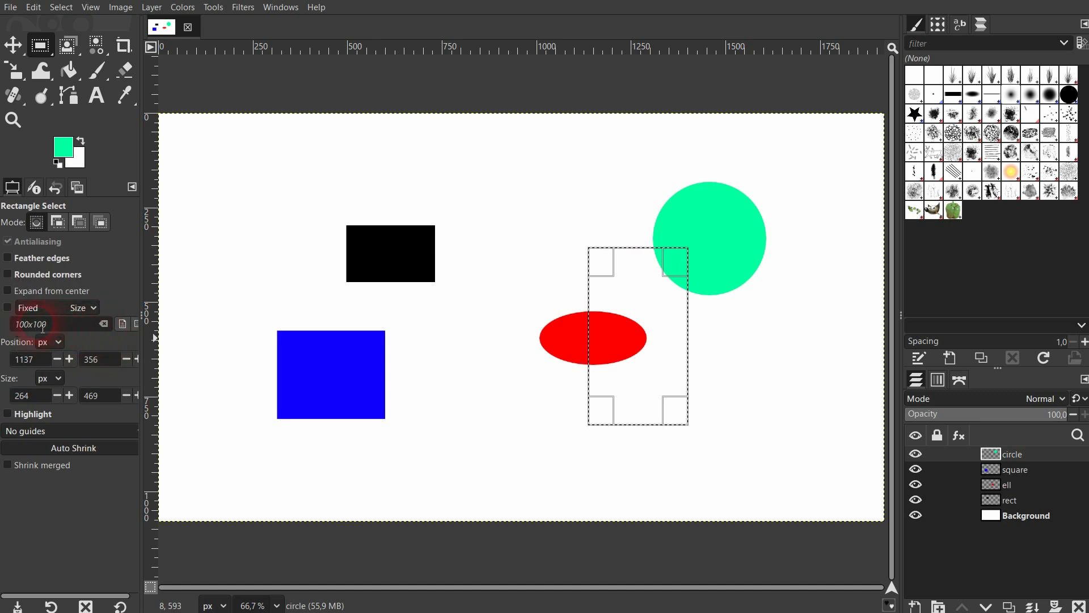
{"action": "left_click", "coordinate": [87, 309]}
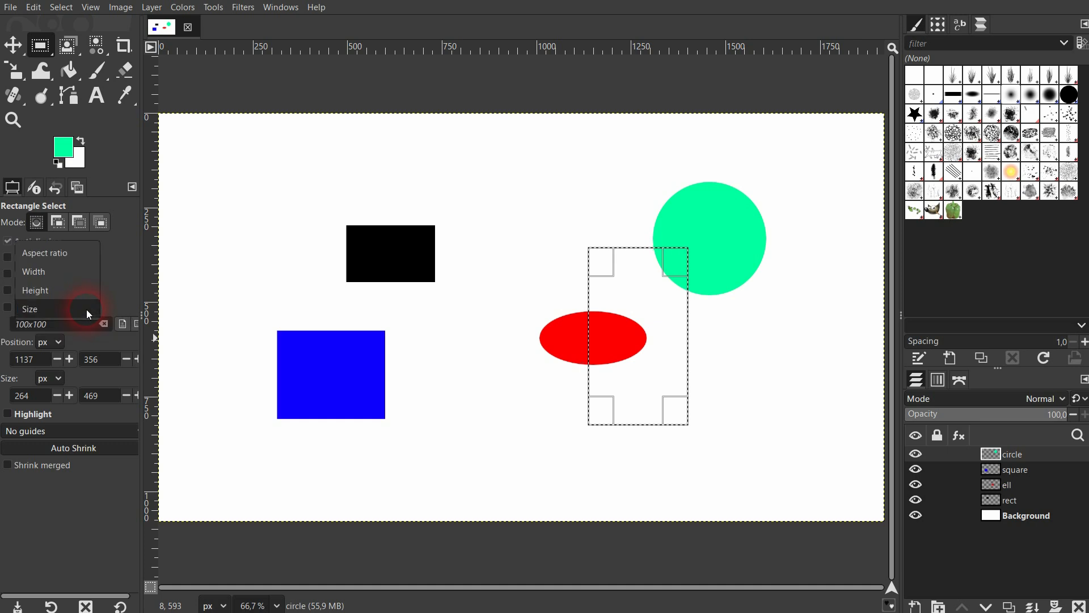
{"action": "left_click", "coordinate": [73, 258]}
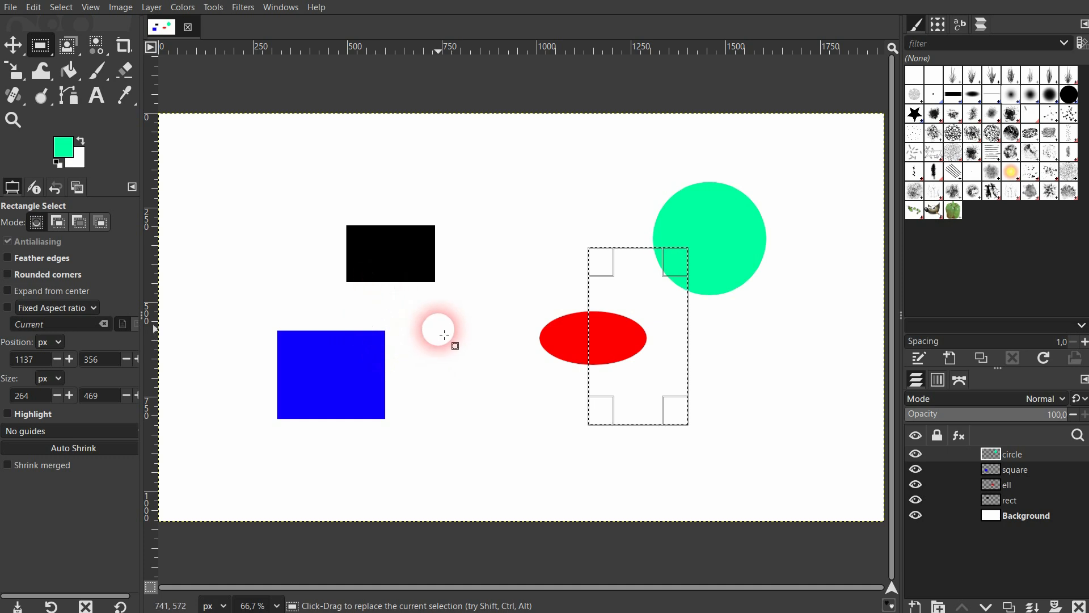
Step: Activate the Ellipse Select tool and turn off its fixed aspect ratio constraint, keeping Aspect ratio as the constraint type
{"action": "left_click", "coordinate": [50, 50]}
{"action": "left_click", "coordinate": [91, 73]}
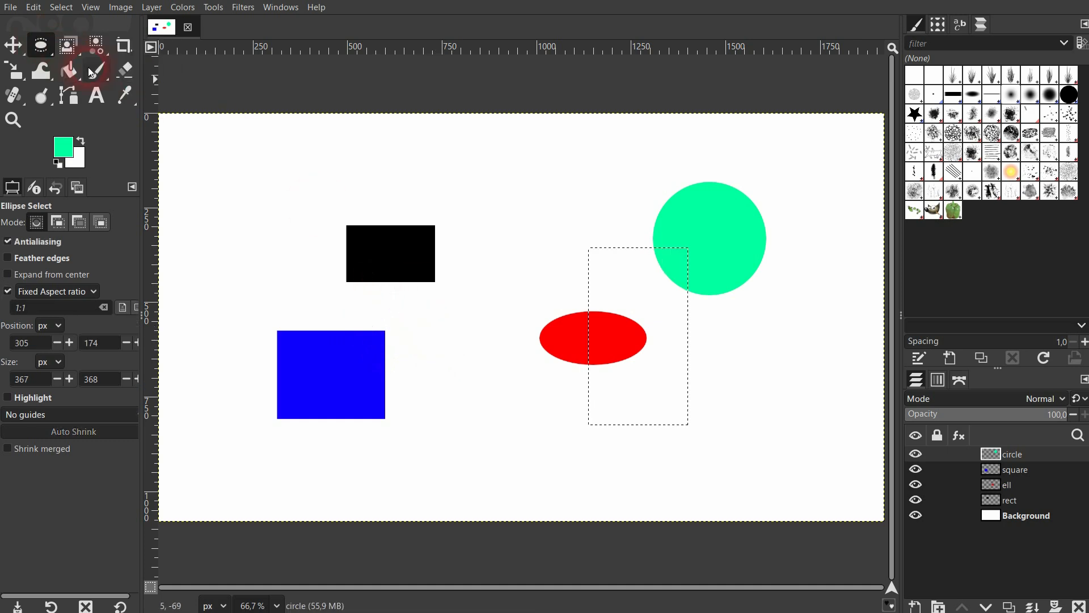
{"action": "left_click", "coordinate": [7, 291]}
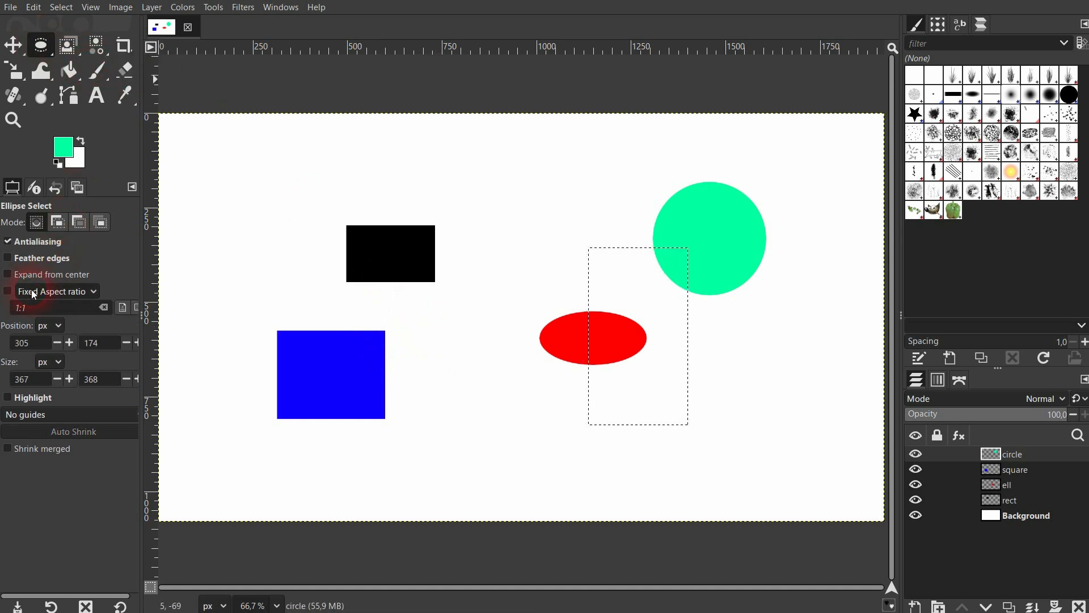
{"action": "left_click", "coordinate": [93, 293]}
{"action": "left_click", "coordinate": [85, 293]}
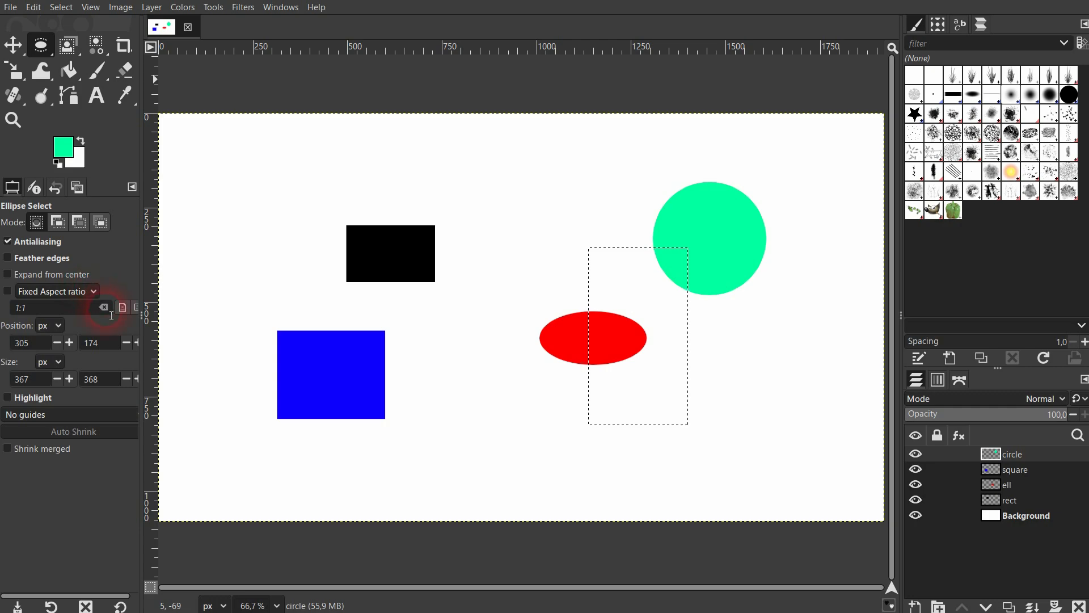